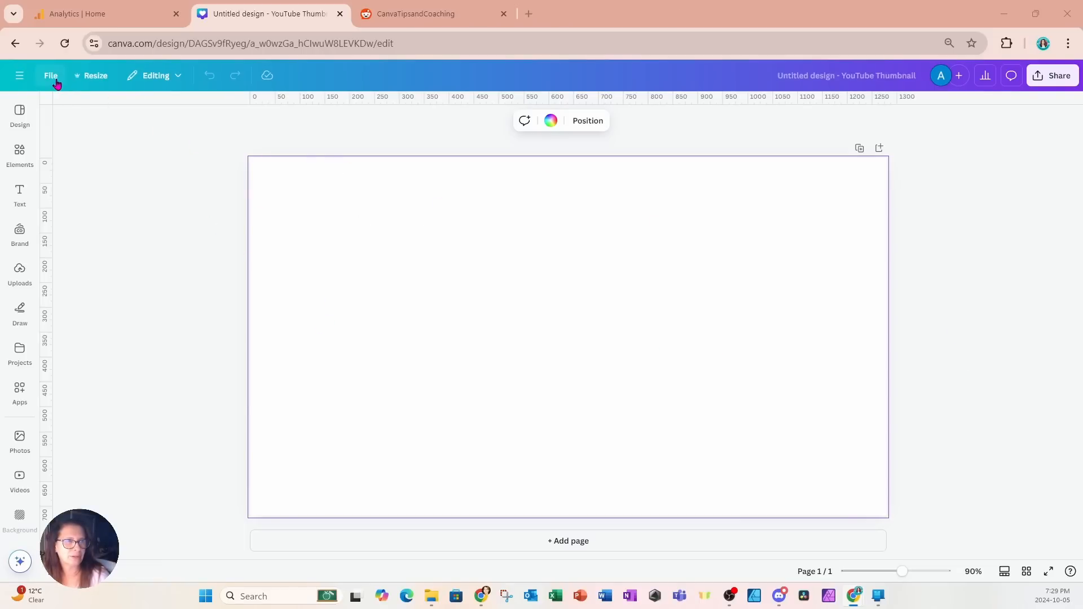
left_click(56, 81)
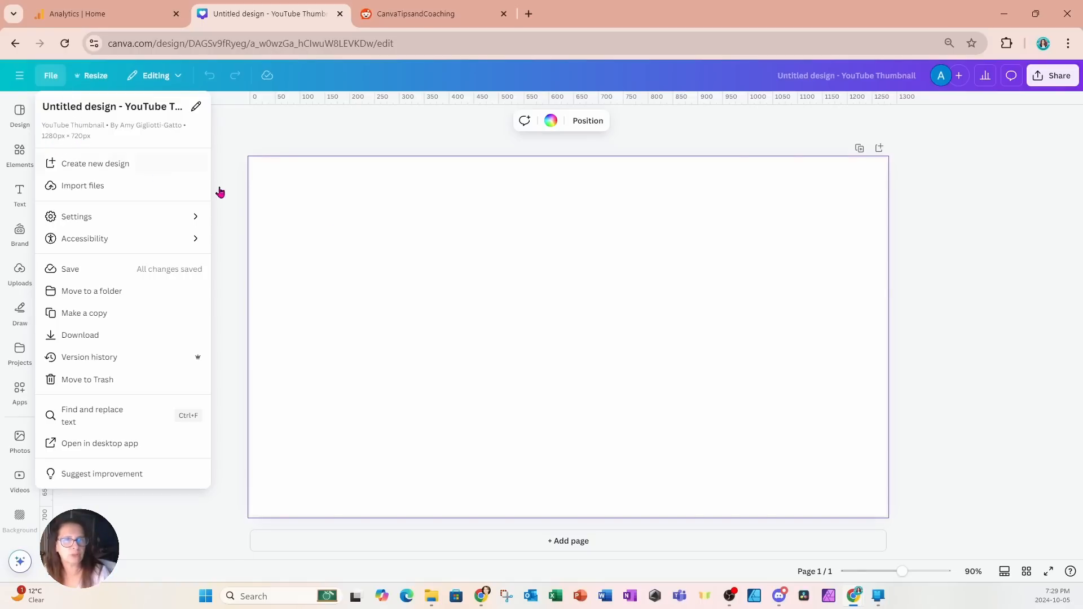
left_click(337, 221)
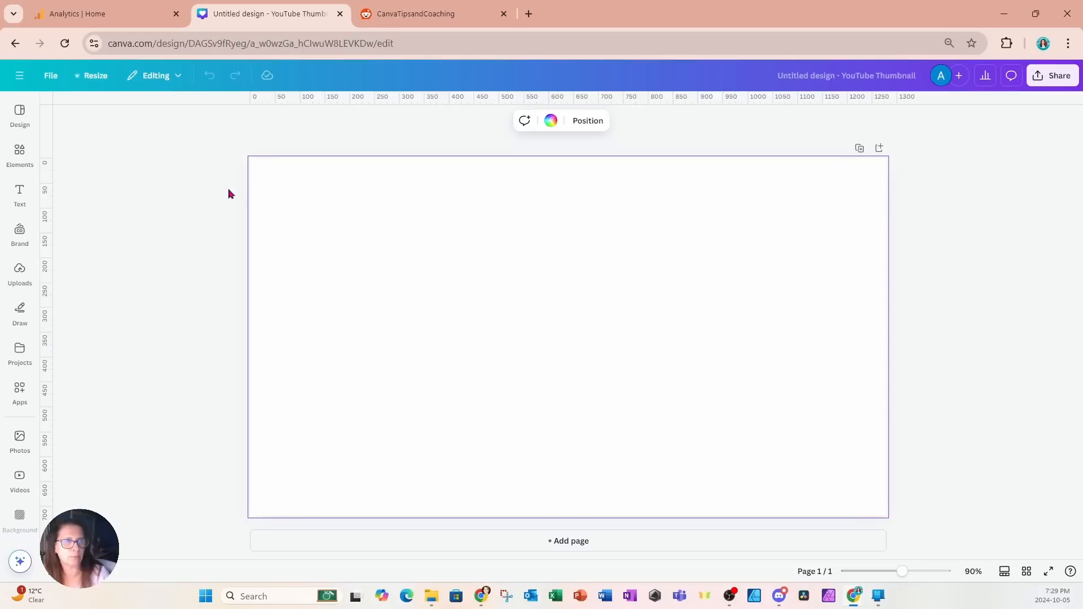
Insert the recently used orange sunset ocean photo, shrink it slightly and centre it on the blank page
left_click(20, 153)
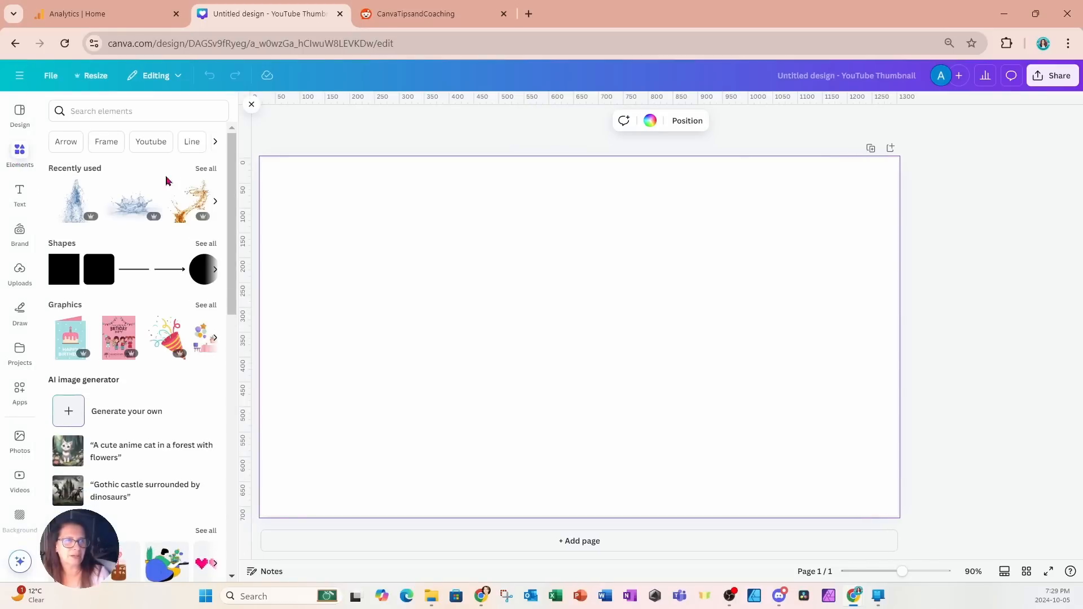
left_click(205, 169)
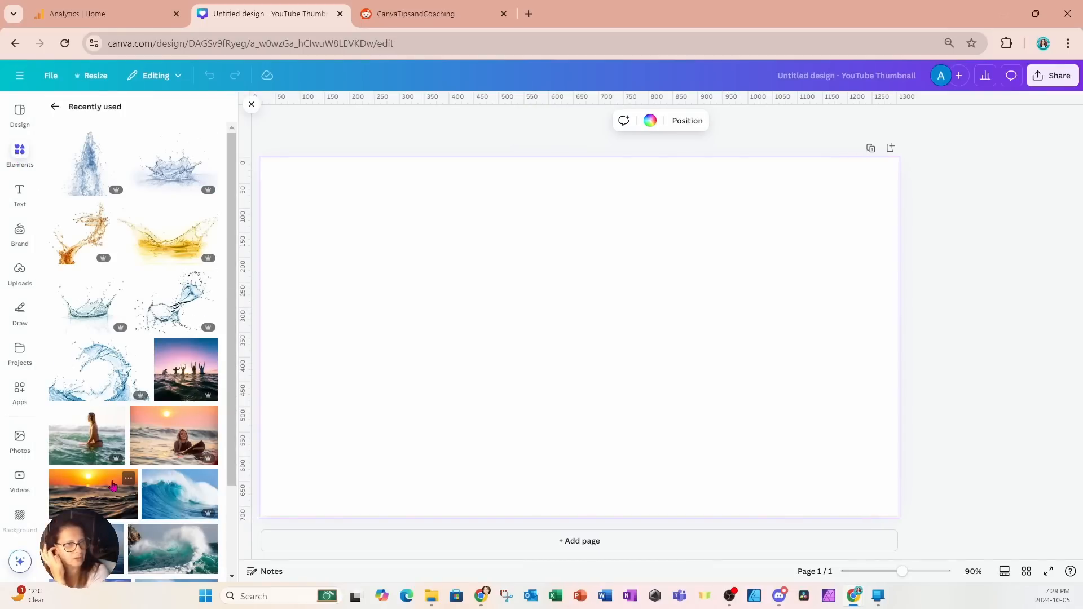
left_click(96, 491)
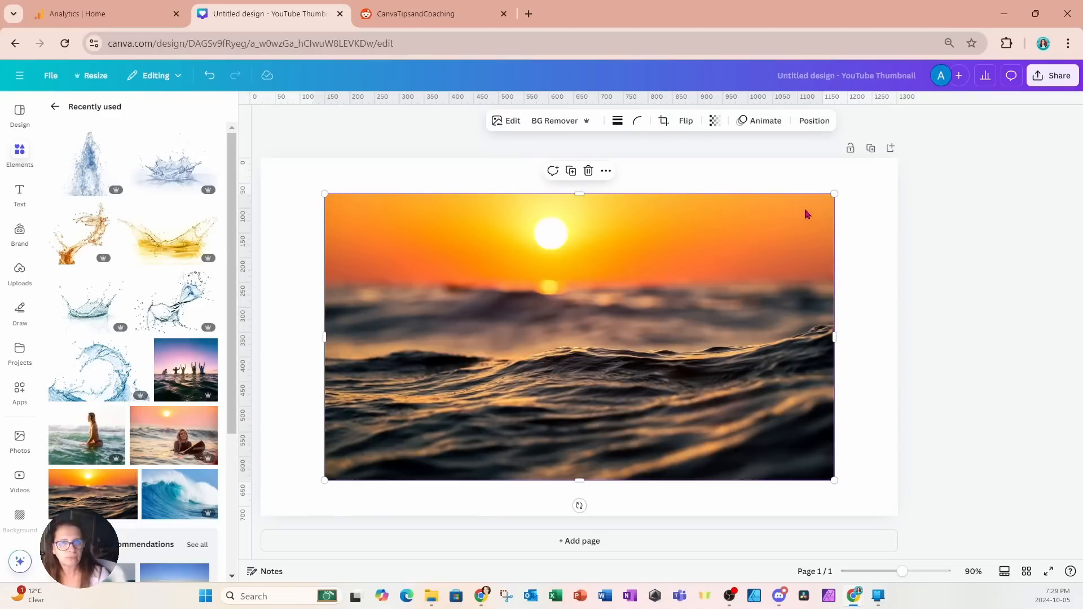
left_click_drag(834, 193, 756, 253)
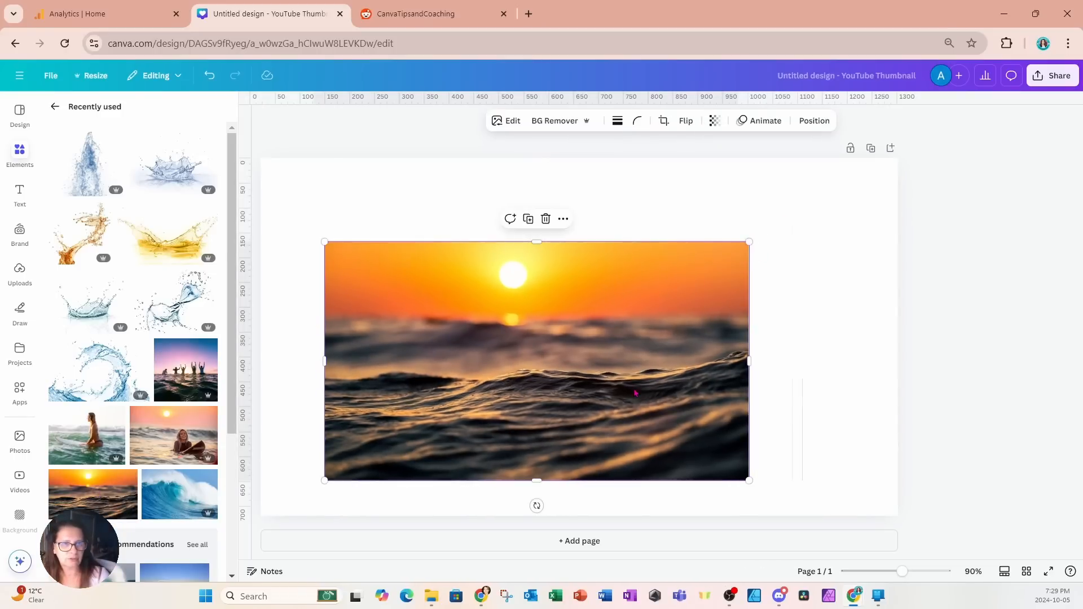
left_click_drag(536, 361, 580, 327)
left_click(324, 469)
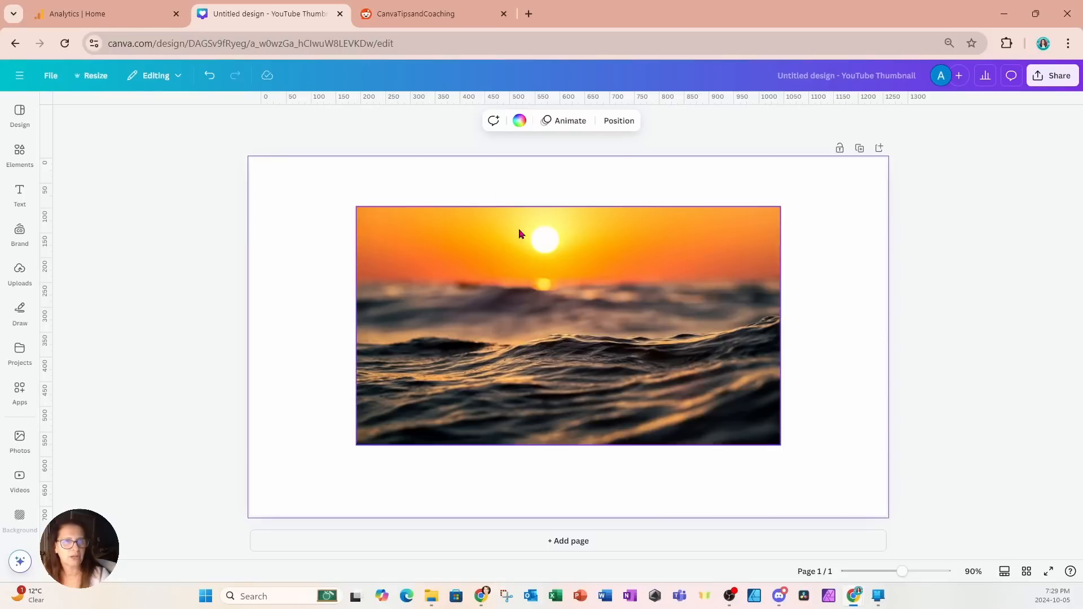
Try to remove the background from the sunset ocean photo
left_click(513, 276)
left_click(460, 120)
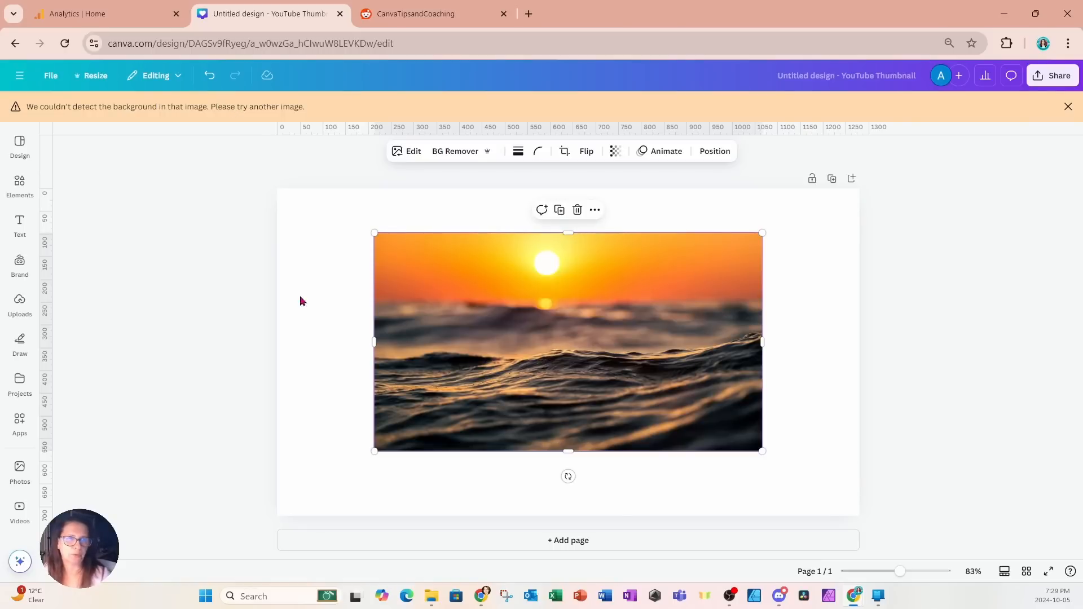
left_click(1068, 106)
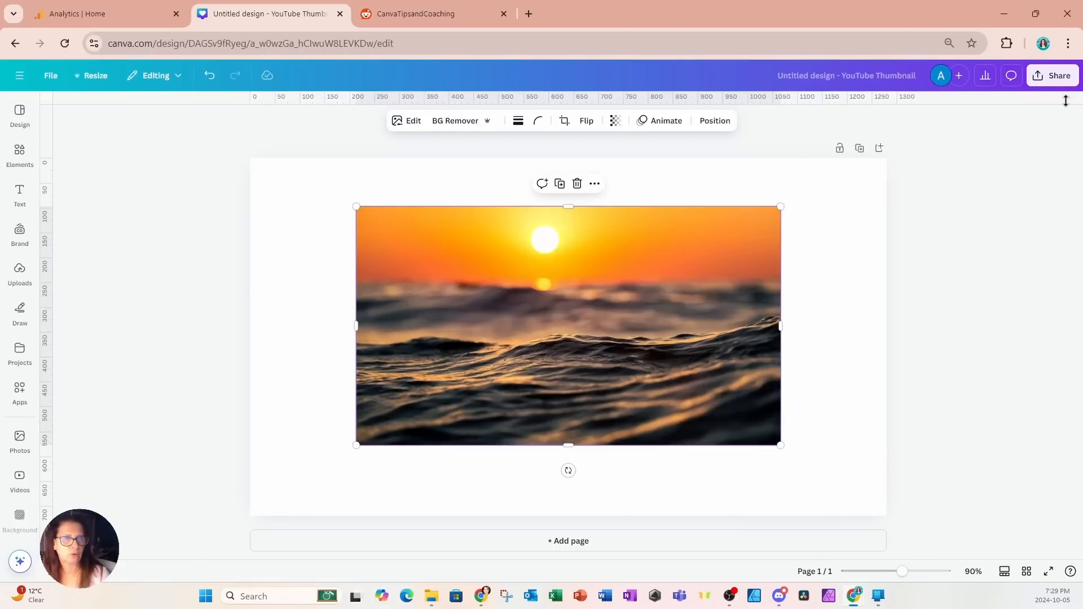
Draw a white wavy marker stroke of weight 57 across the full width of the photo, just above the front waves
left_click(32, 210)
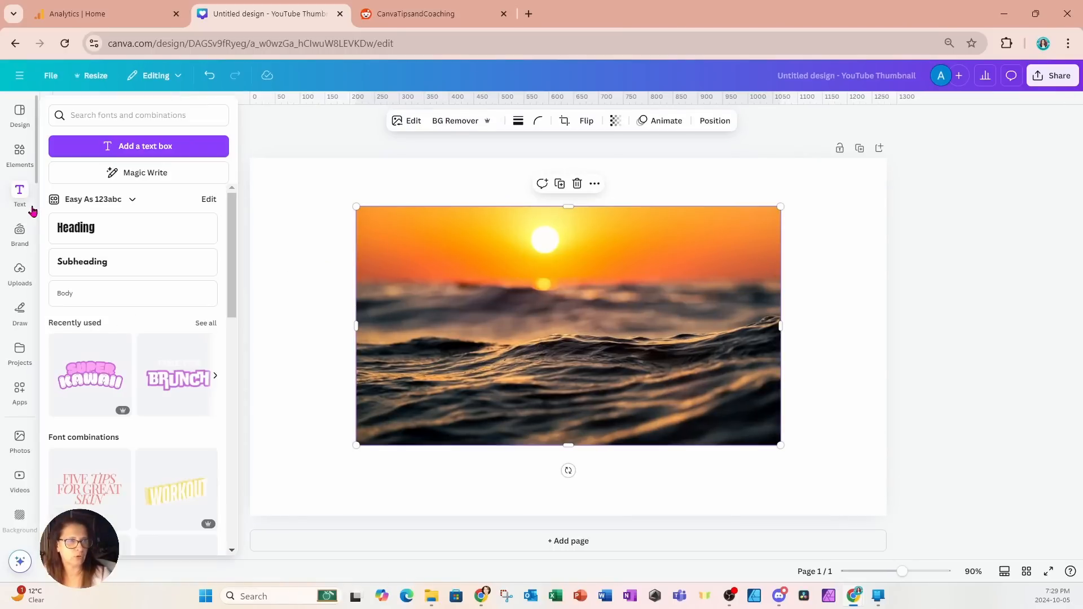
left_click(31, 282)
left_click(20, 310)
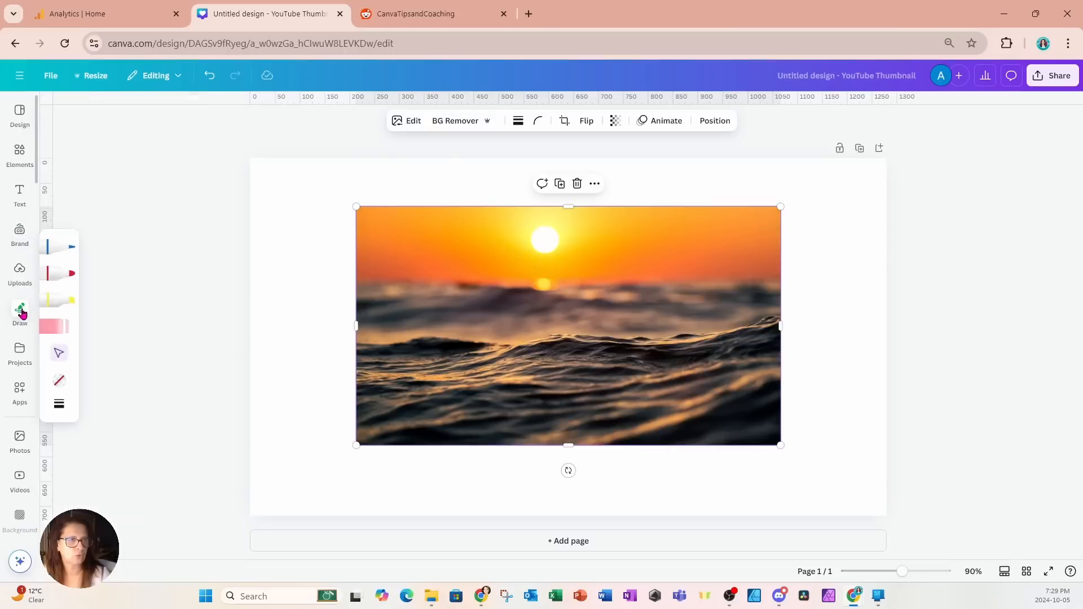
left_click(61, 382)
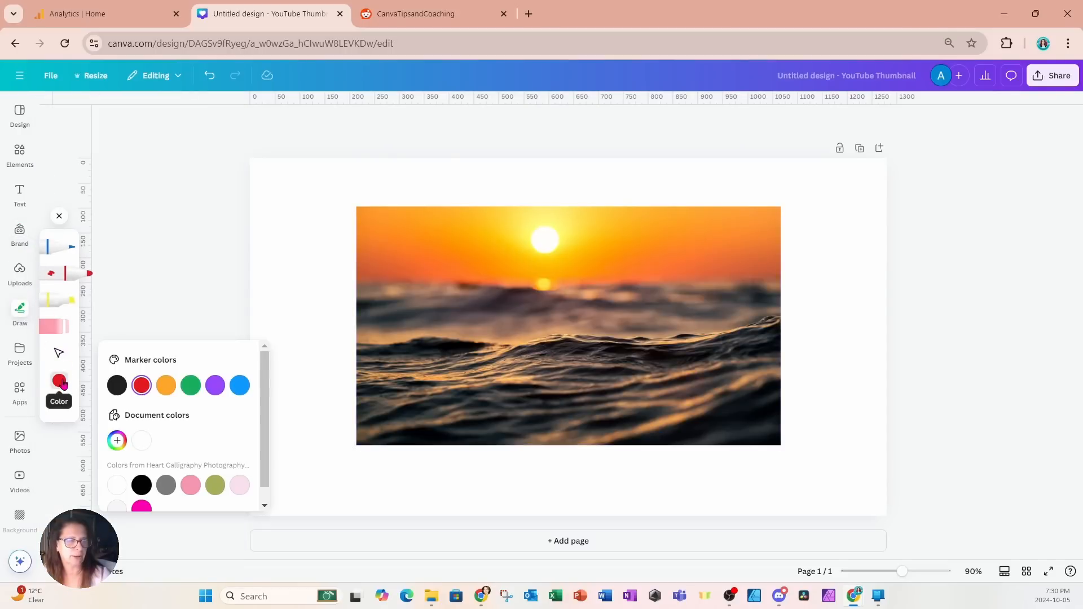
left_click(140, 439)
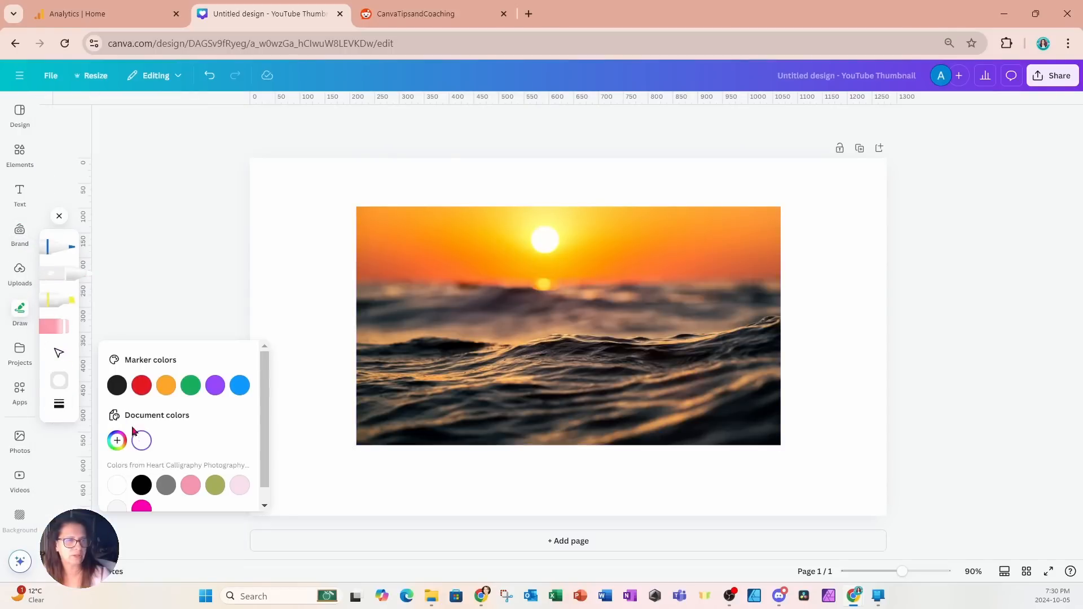
left_click(59, 404)
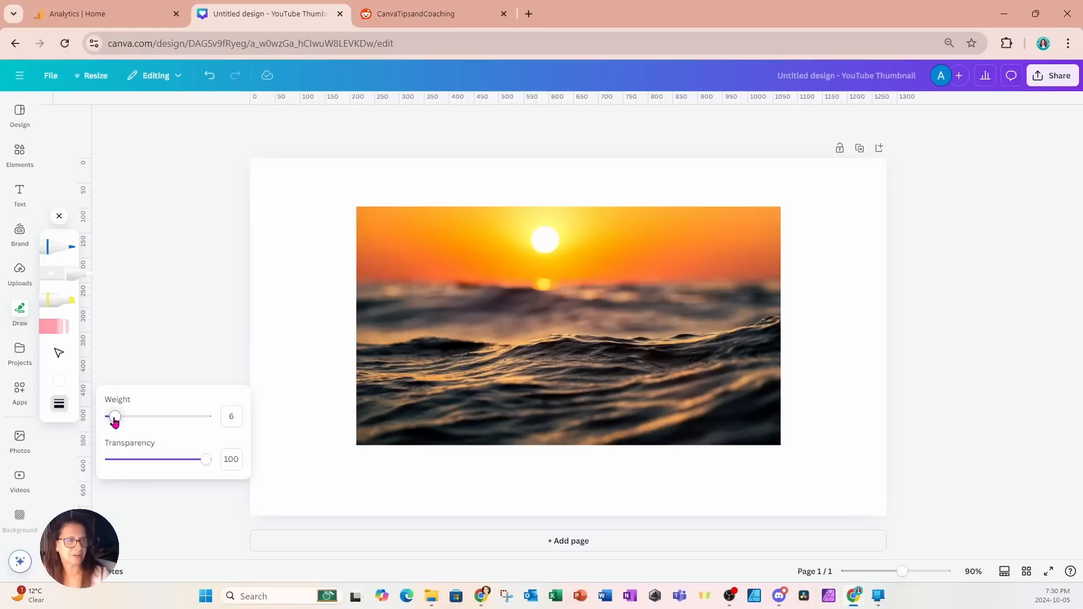
left_click_drag(114, 420, 136, 422)
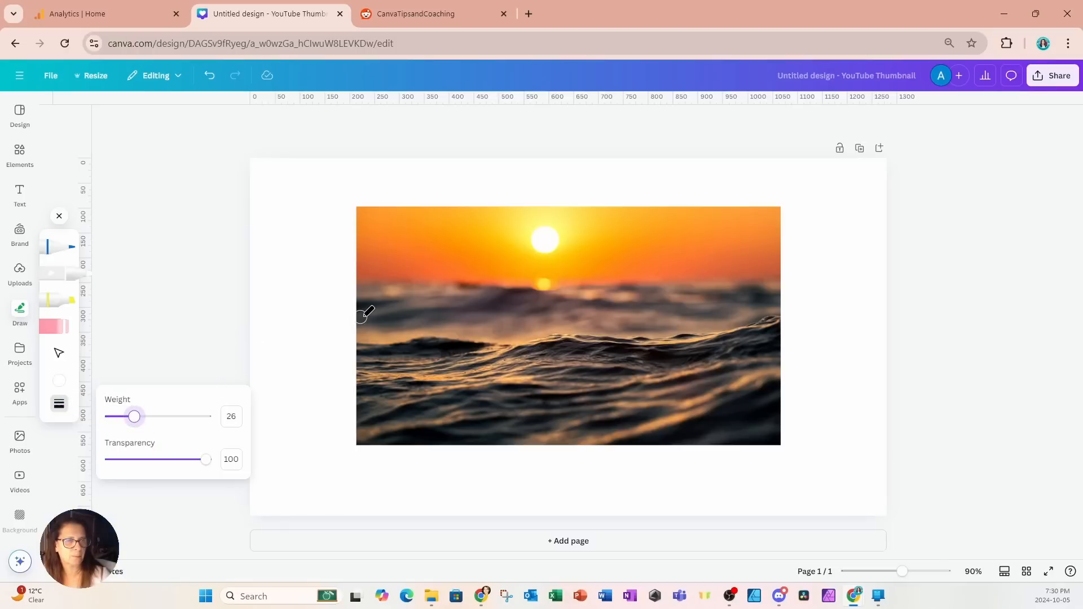
left_click_drag(148, 420, 164, 422)
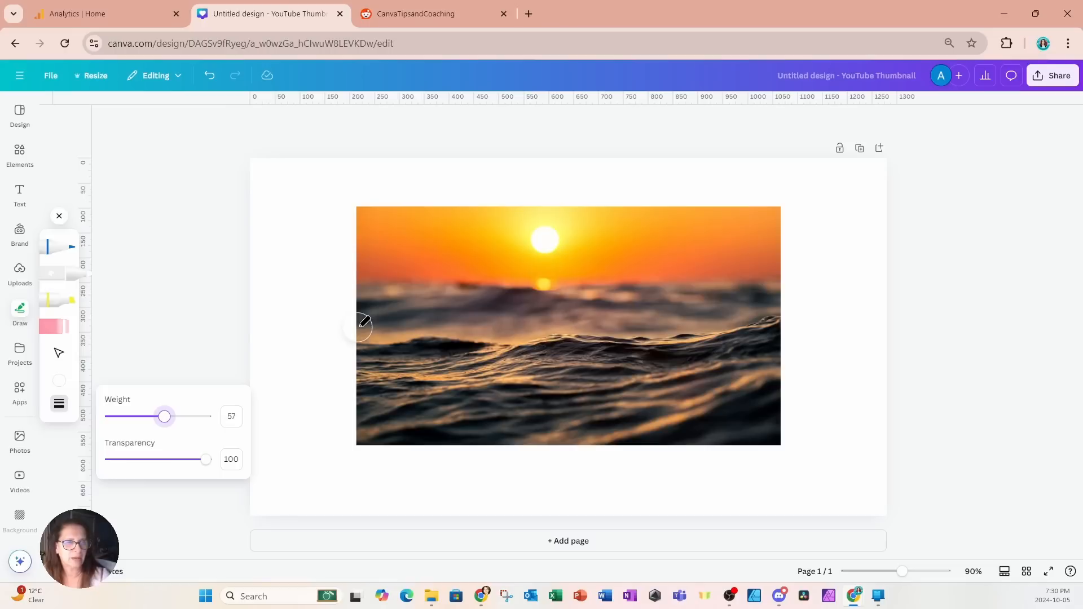
mouse_move(364, 321)
left_mouse_down()
mouse_move(646, 323)
mouse_move(812, 293)
left_mouse_up()
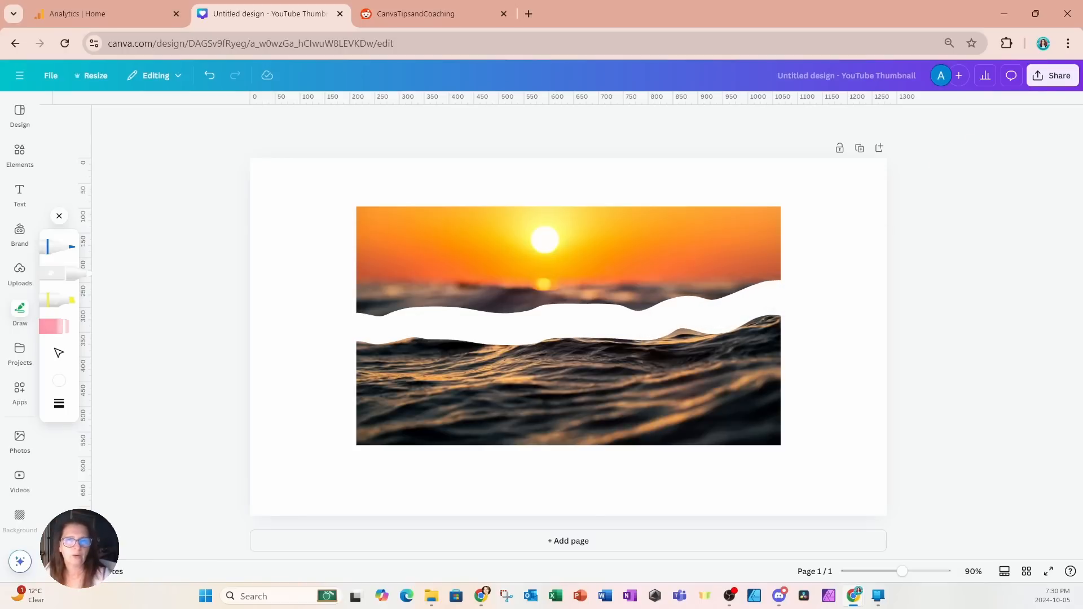
Download the design as a PNG at size 1 with the download settings saved
left_click(1053, 75)
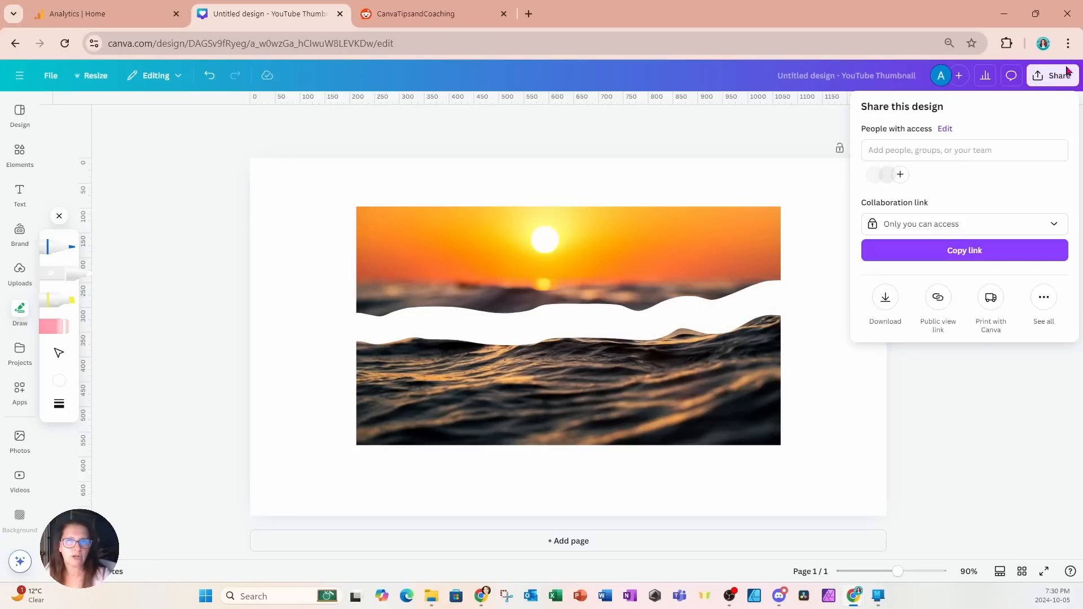
left_click(884, 299)
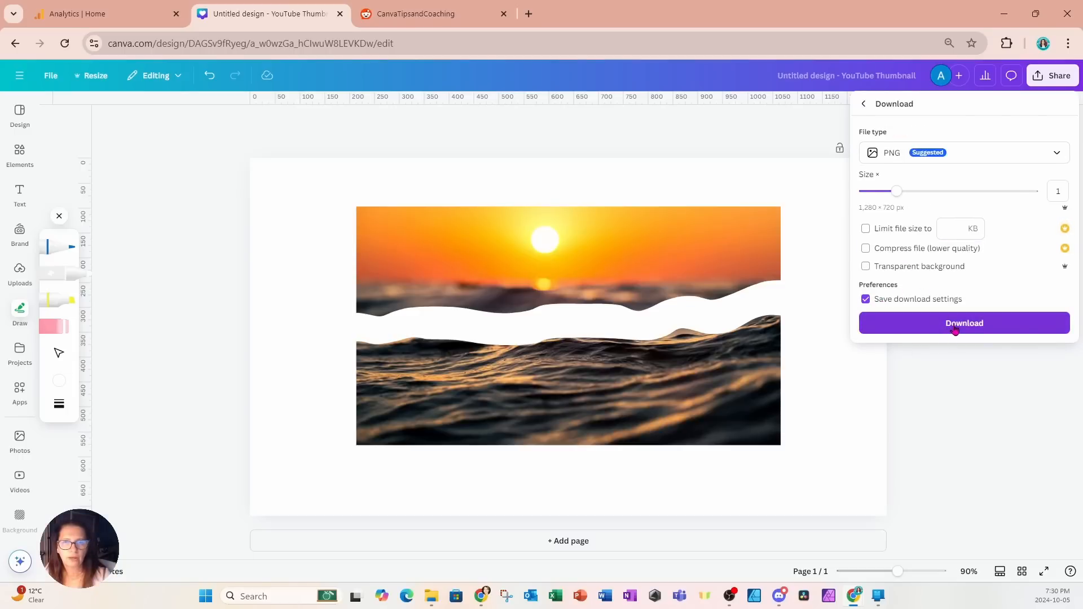
left_click(955, 327)
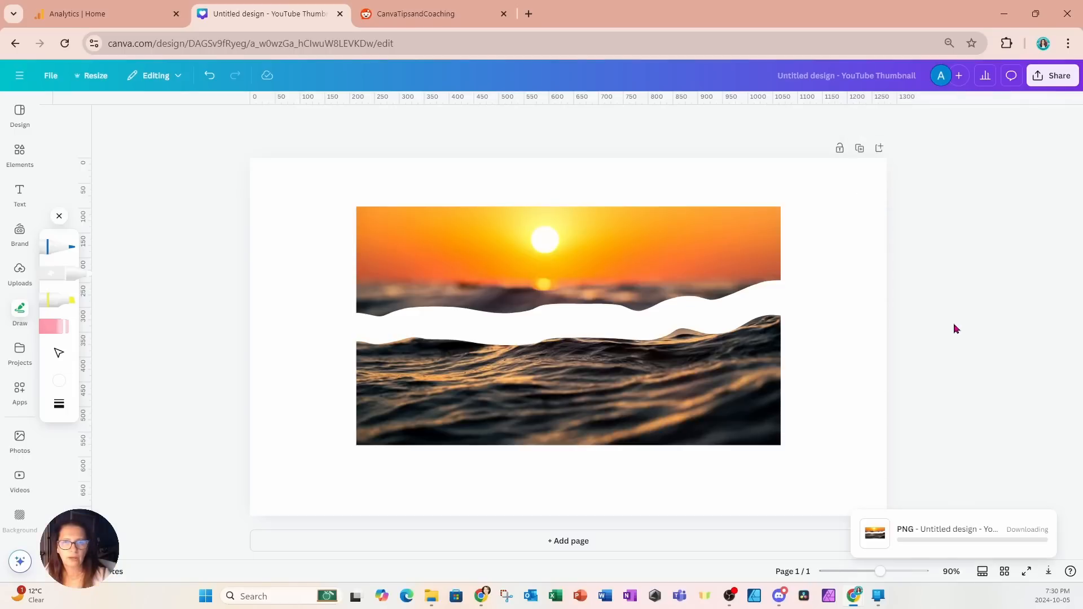
Add a second page, upload the downloaded Untitled design (3).png and place it on that page
left_click(594, 547)
left_click_drag(891, 79, 544, 333)
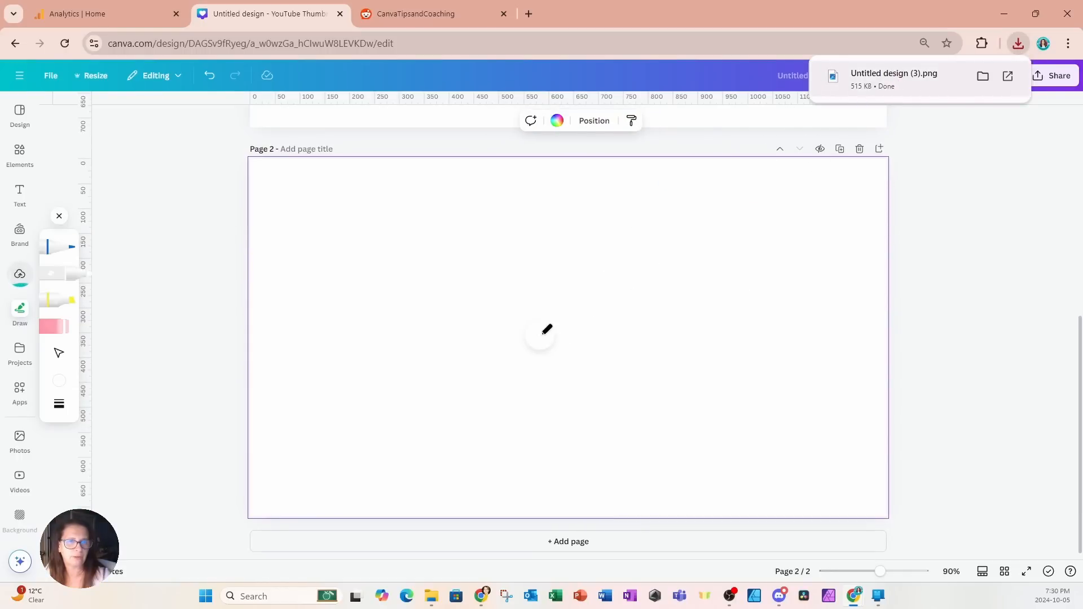
left_click(20, 275)
left_click(78, 244)
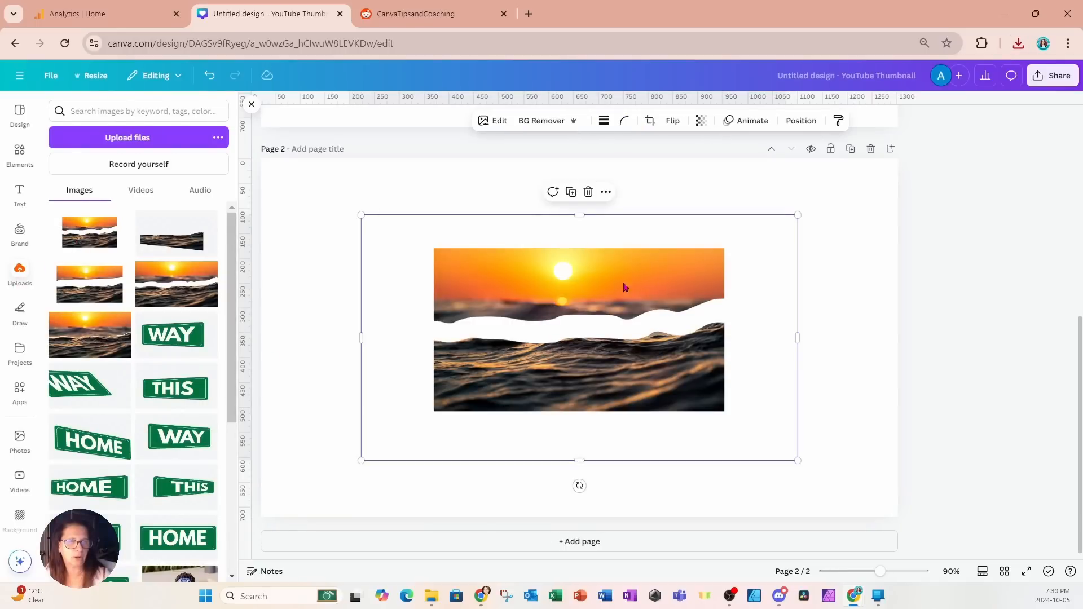
Remove the background from the page 2 image and erase its sky half with a size 54 brush, keeping only the front waves
left_click(545, 127)
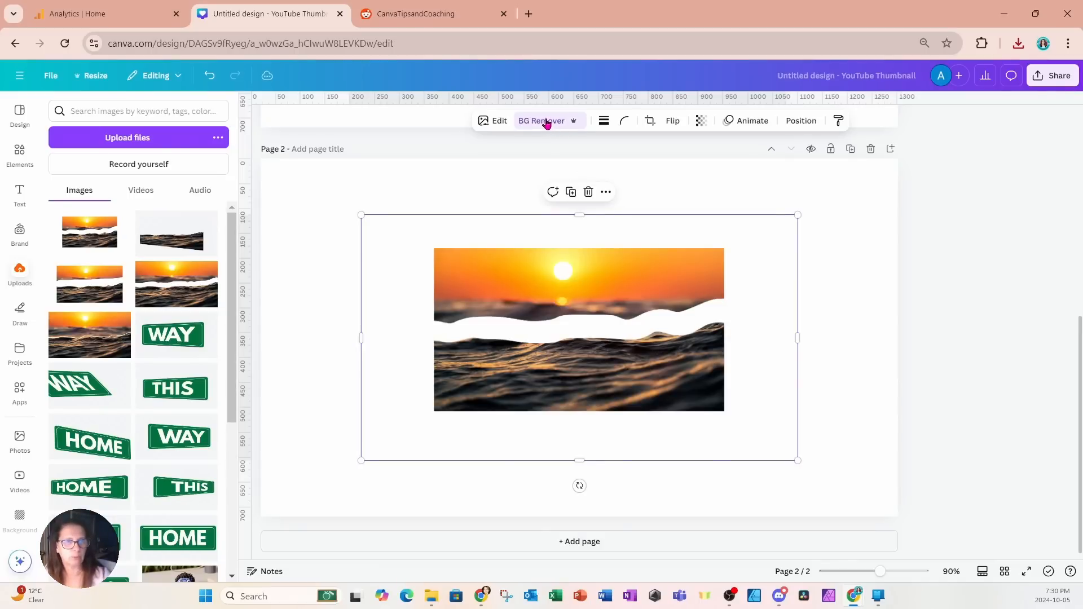
left_click(546, 122)
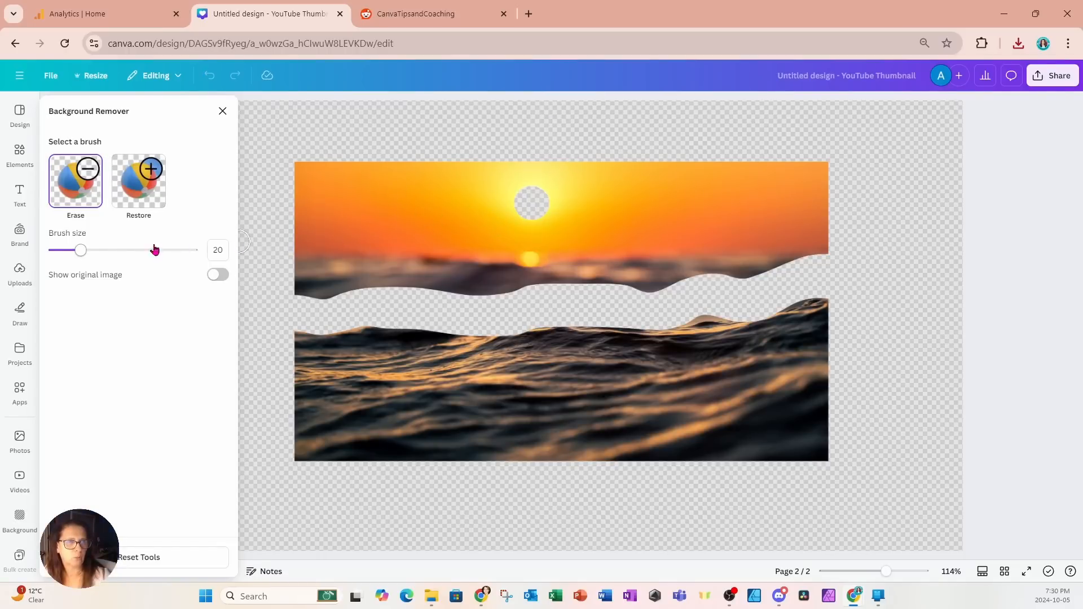
left_click_drag(83, 250, 128, 250)
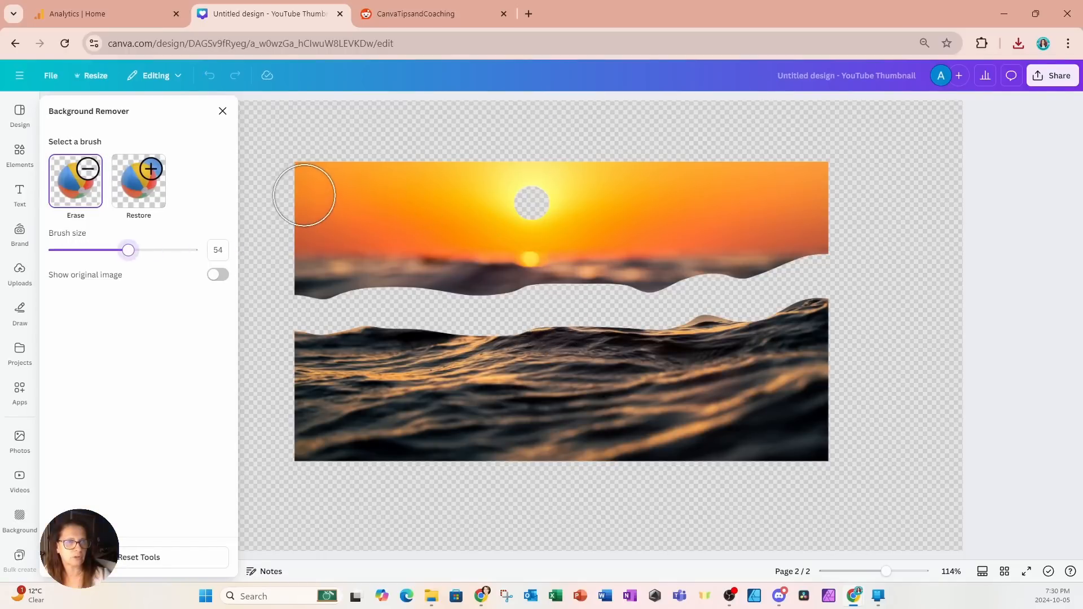
mouse_move(304, 196)
left_mouse_down()
mouse_move(317, 177)
mouse_move(491, 167)
mouse_move(805, 178)
mouse_move(807, 231)
mouse_move(649, 274)
mouse_move(722, 273)
mouse_move(767, 252)
mouse_move(762, 217)
mouse_move(614, 285)
mouse_move(625, 259)
mouse_move(717, 208)
mouse_move(663, 196)
mouse_move(282, 235)
mouse_move(609, 232)
mouse_move(585, 257)
mouse_move(529, 272)
mouse_move(310, 283)
left_mouse_up()
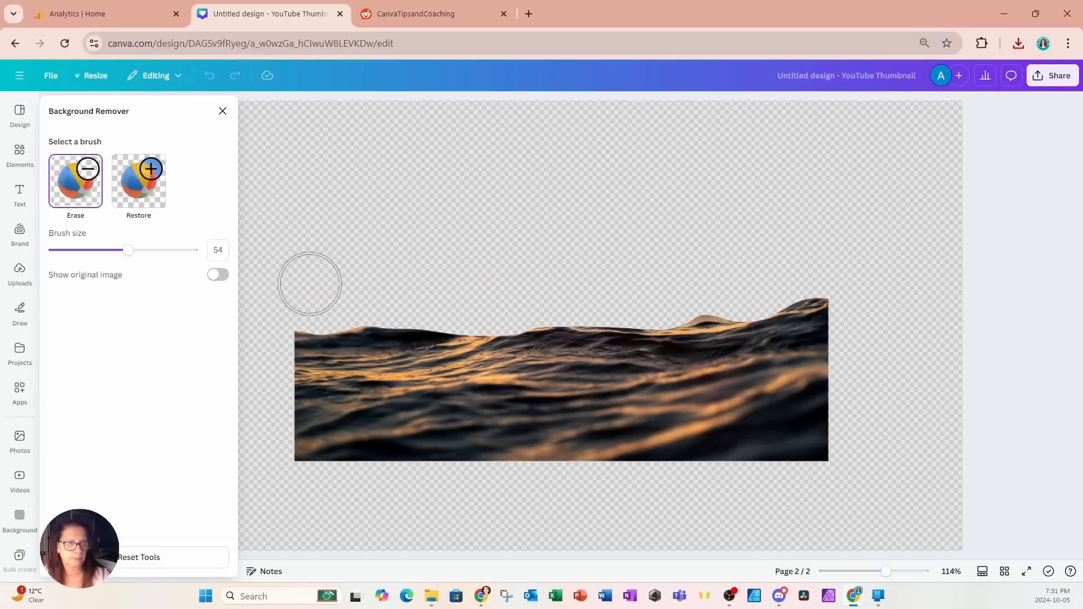
left_click(223, 111)
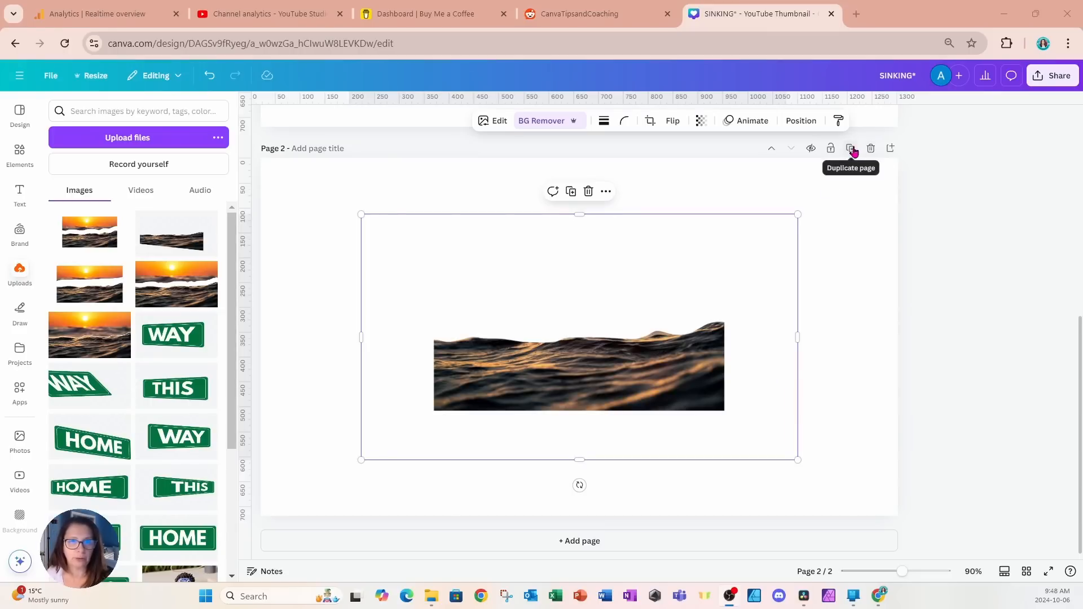
Add a third page and set the original sunset ocean photo as its background
left_click(890, 148)
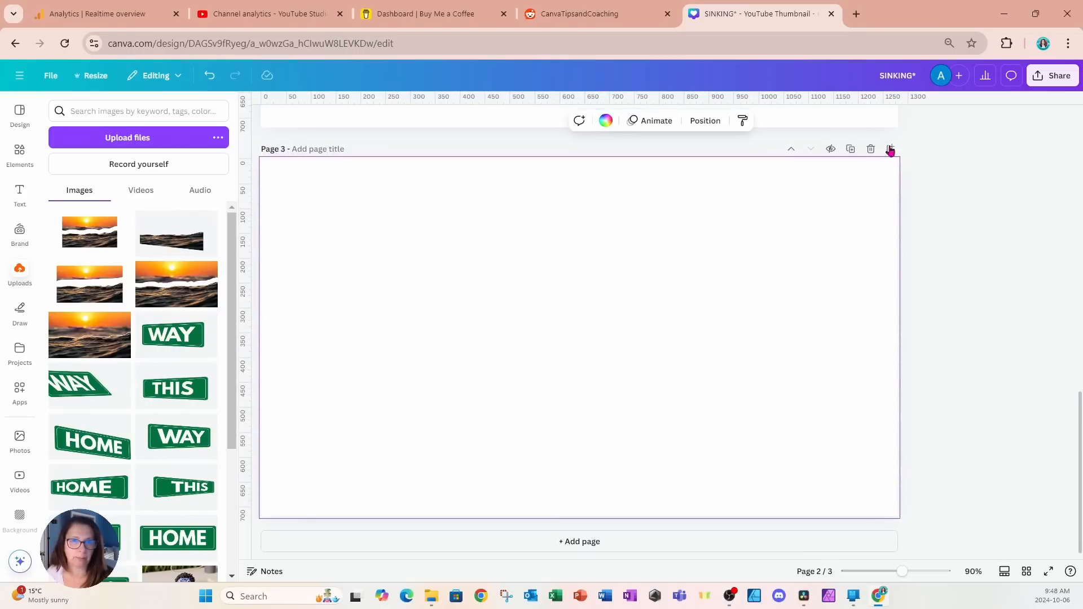
left_click(21, 163)
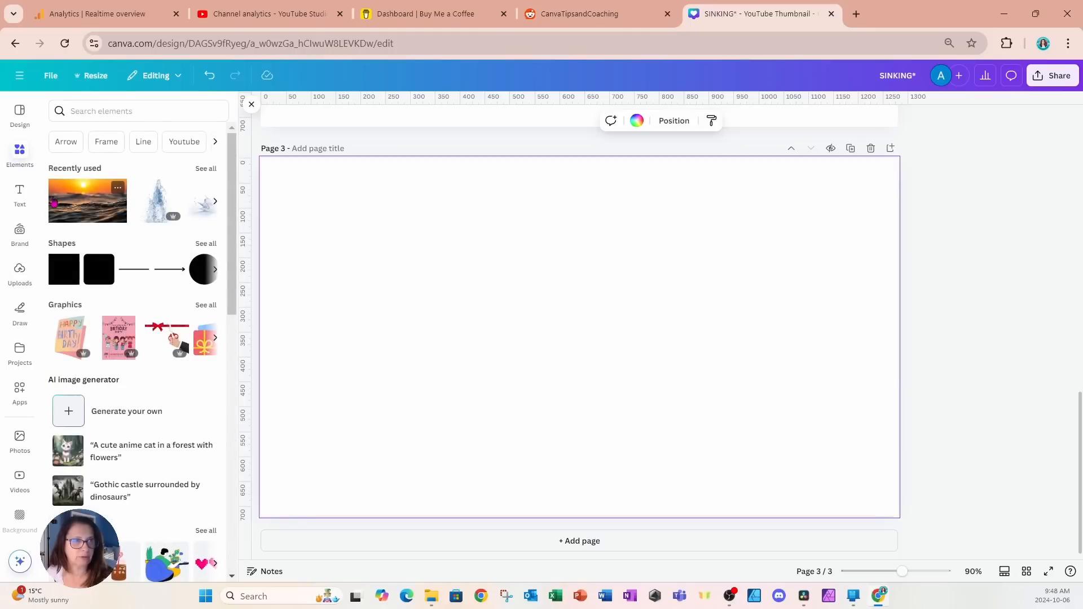
left_click(82, 207)
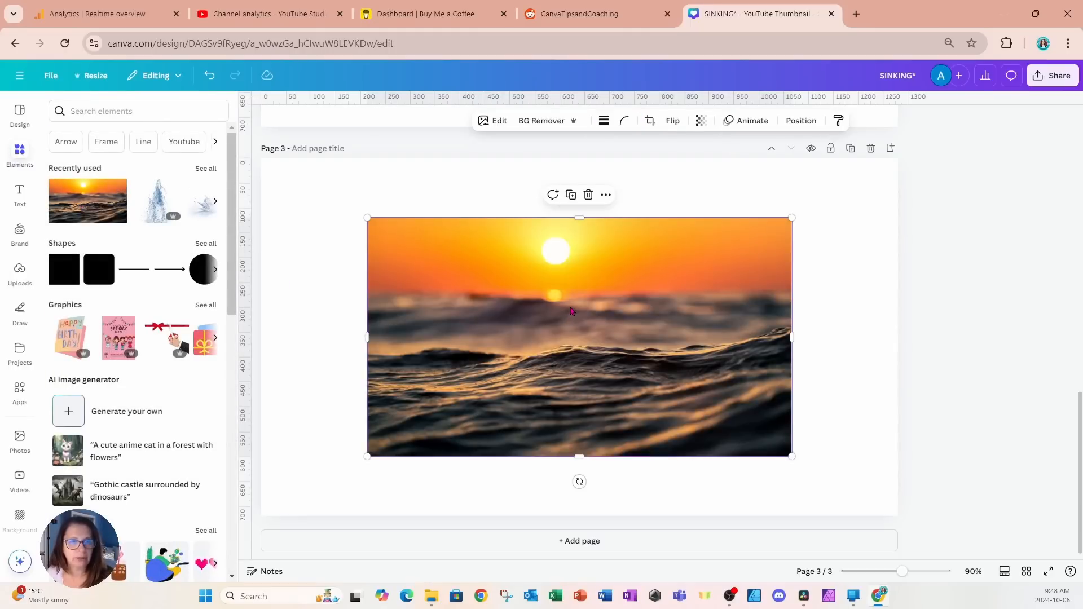
right_click(520, 287)
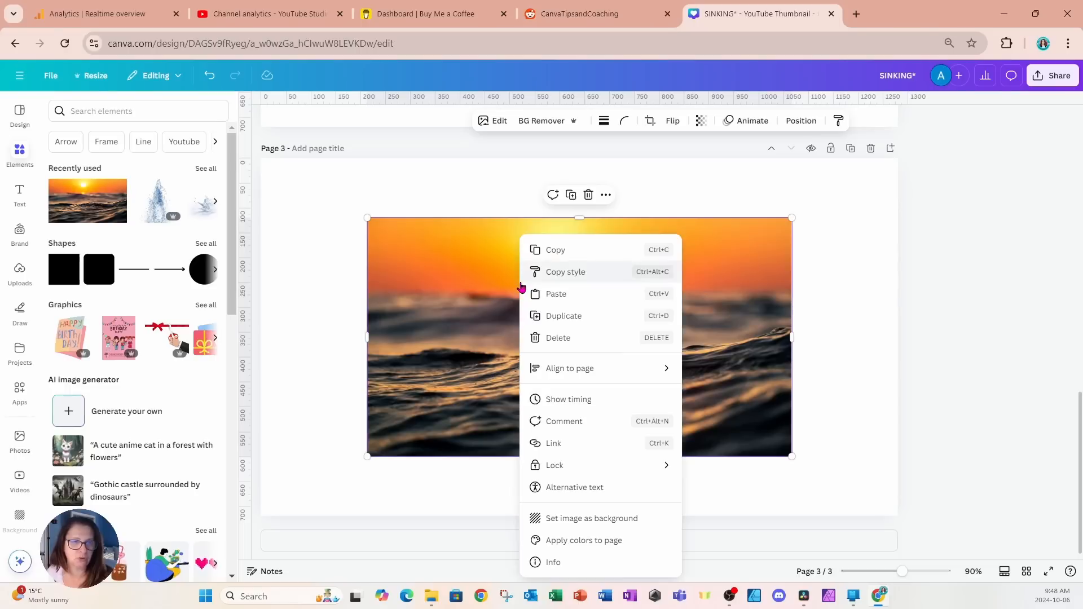
left_click(576, 520)
Copy the front-wave cutout from page 2 and paste it onto the sunset ocean background on page 3
scroll(598, 473, "up", 4)
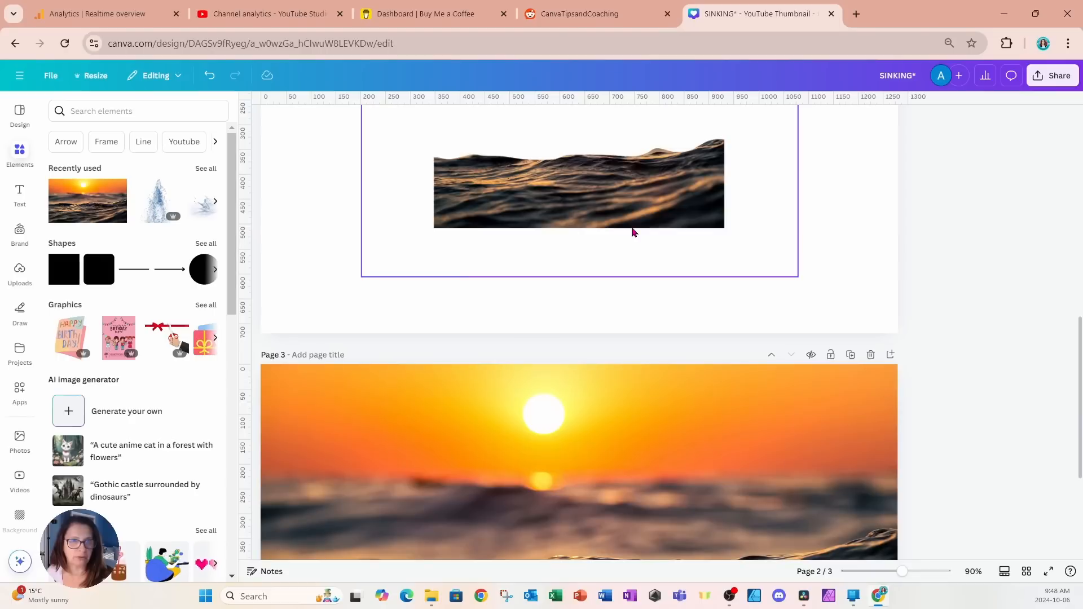
left_click(633, 231)
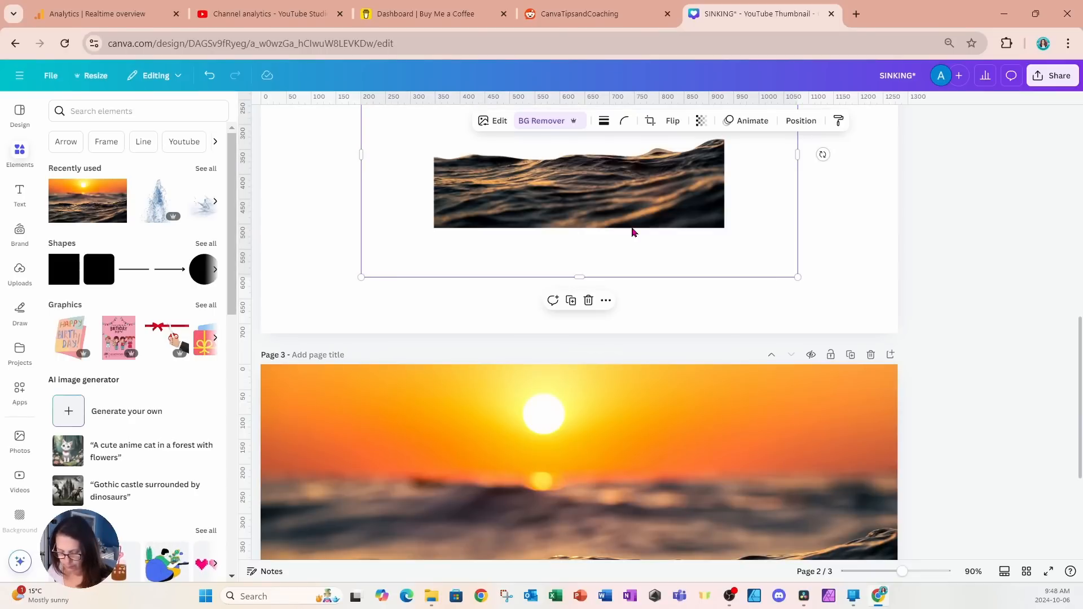
scroll(668, 392, "down", 5)
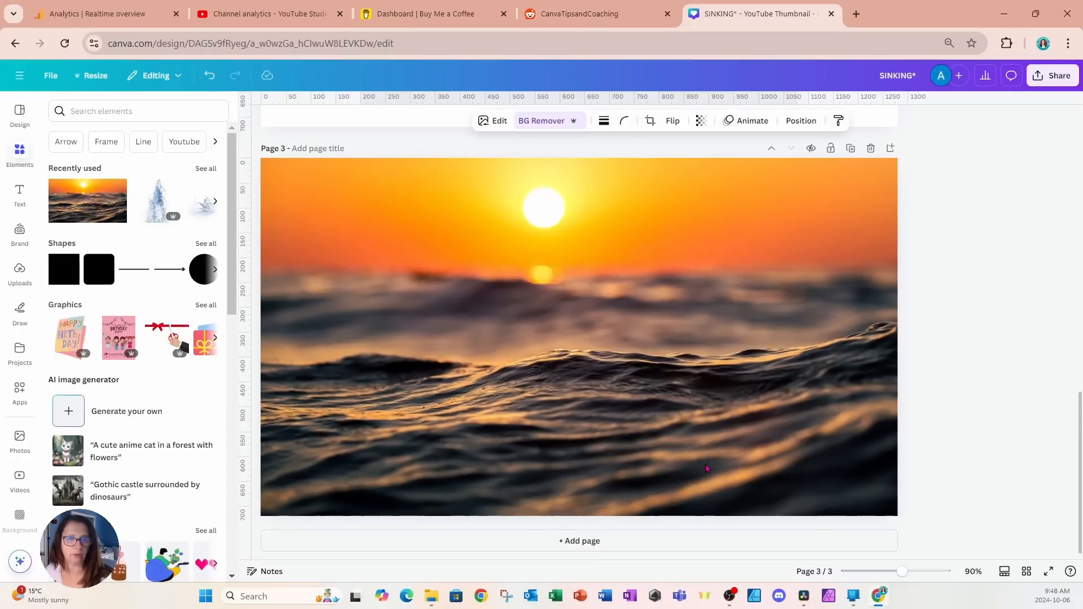
left_click(707, 468)
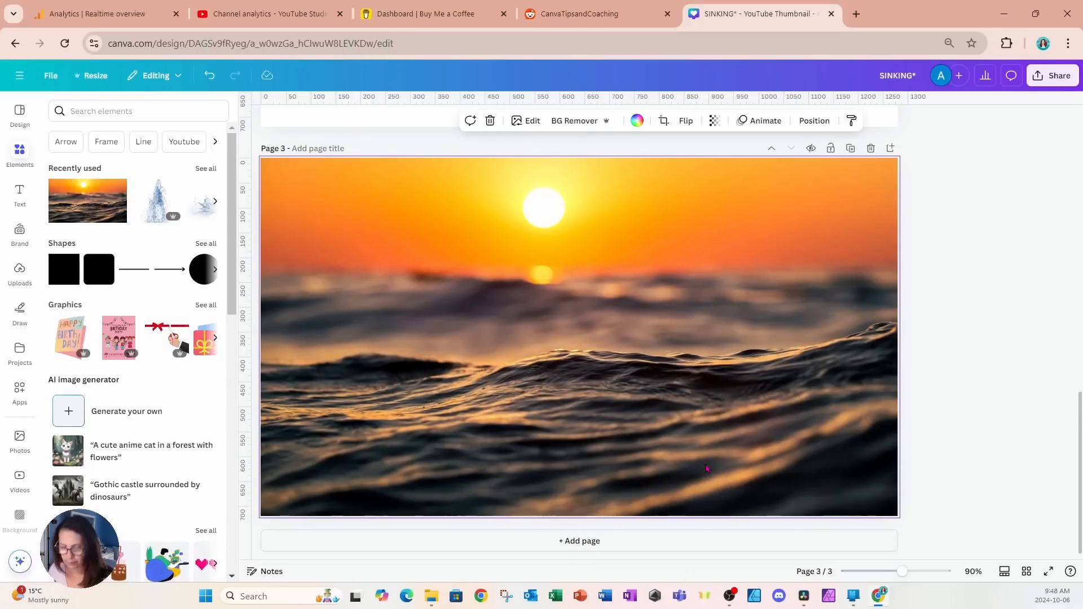
left_click(701, 458)
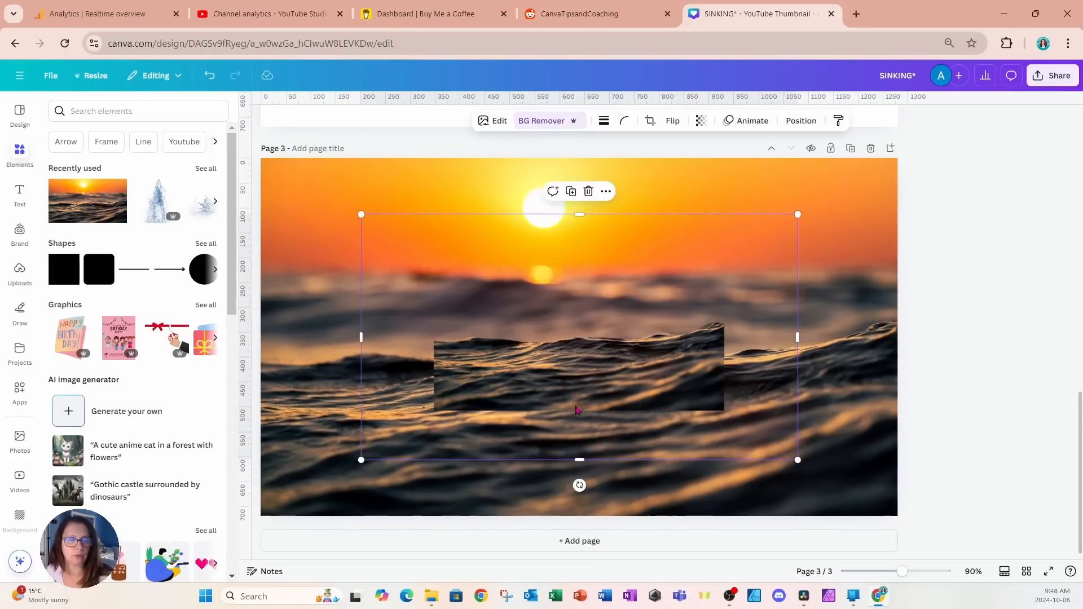
left_click(251, 104)
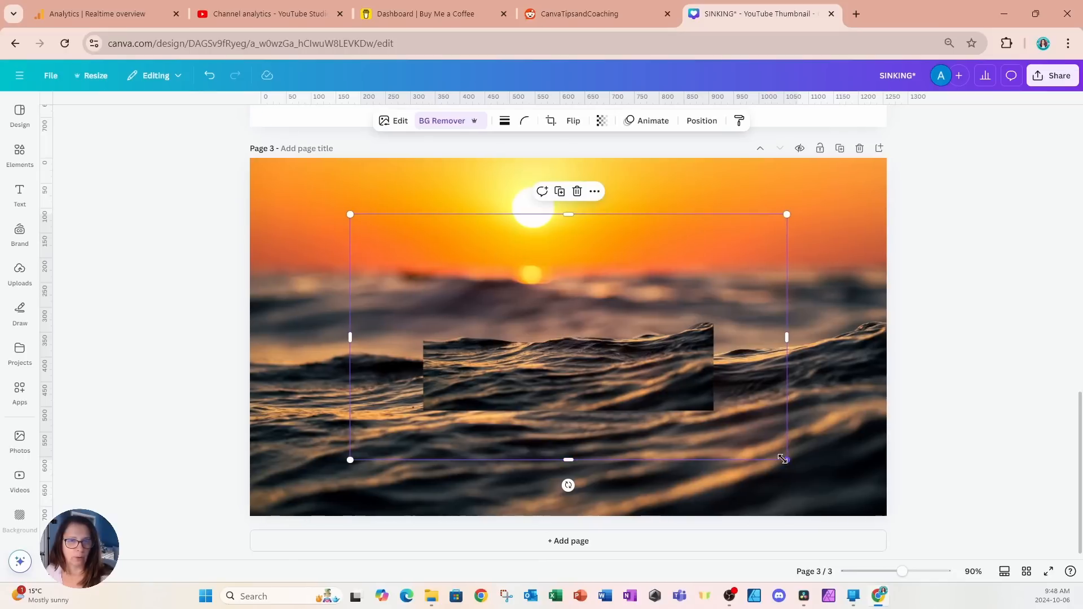
Crop the empty transparent margins from all four sides of the wave cutout on page 3
left_click_drag(784, 345, 721, 372)
left_click_drag(350, 341, 415, 339)
left_click_drag(570, 218, 571, 310)
left_click_drag(570, 463, 570, 416)
Enlarge the wave cutout until it spans slightly more than the page width and move it over the lower waves
left_click_drag(718, 419, 895, 480)
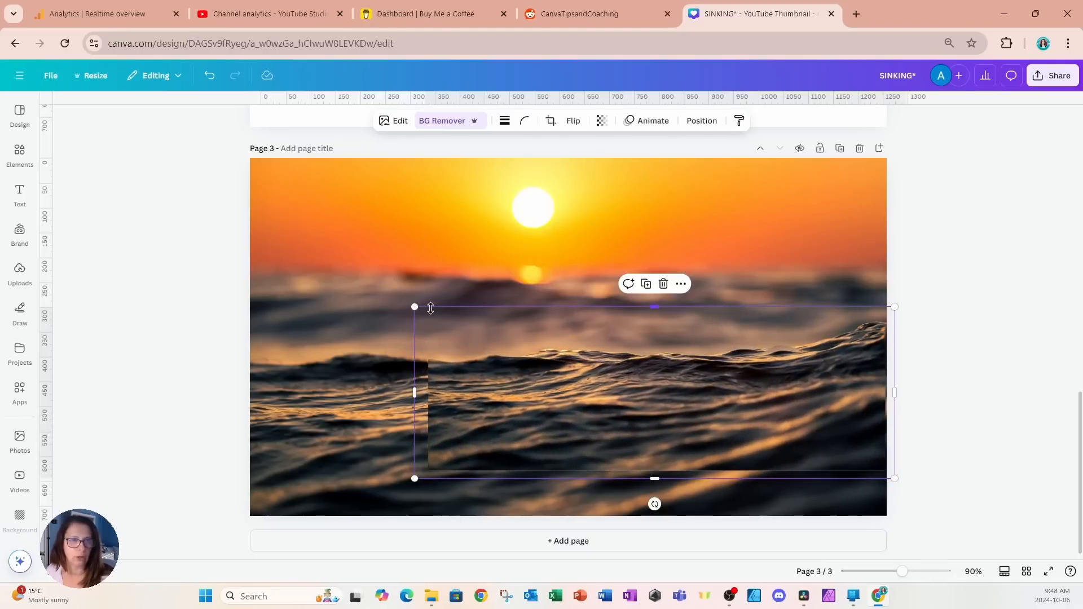
left_click_drag(415, 307, 229, 241)
left_click_drag(655, 361, 659, 404)
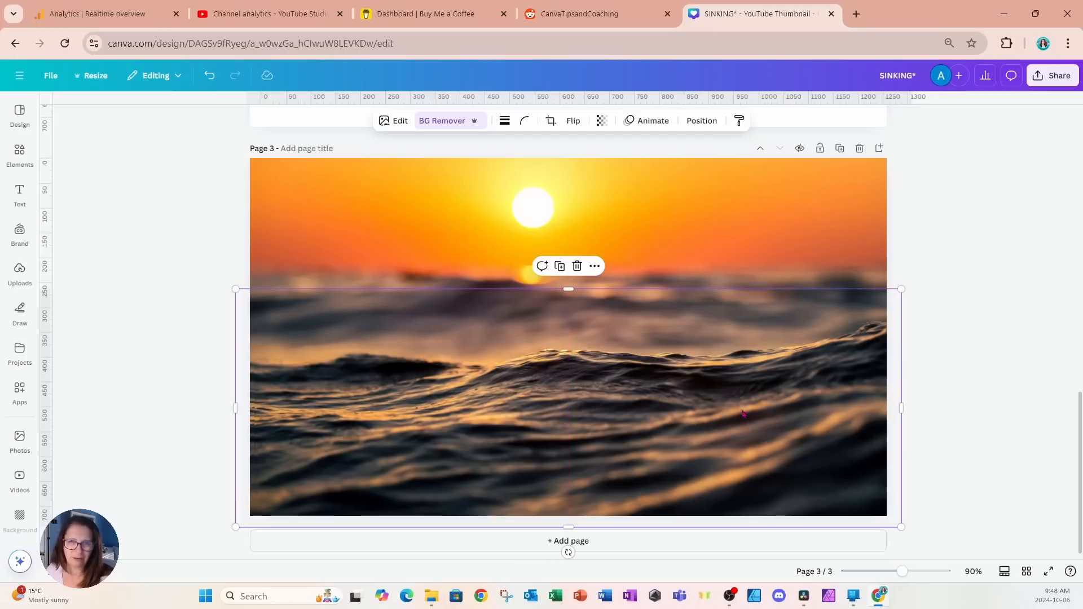
left_click_drag(902, 288, 913, 285)
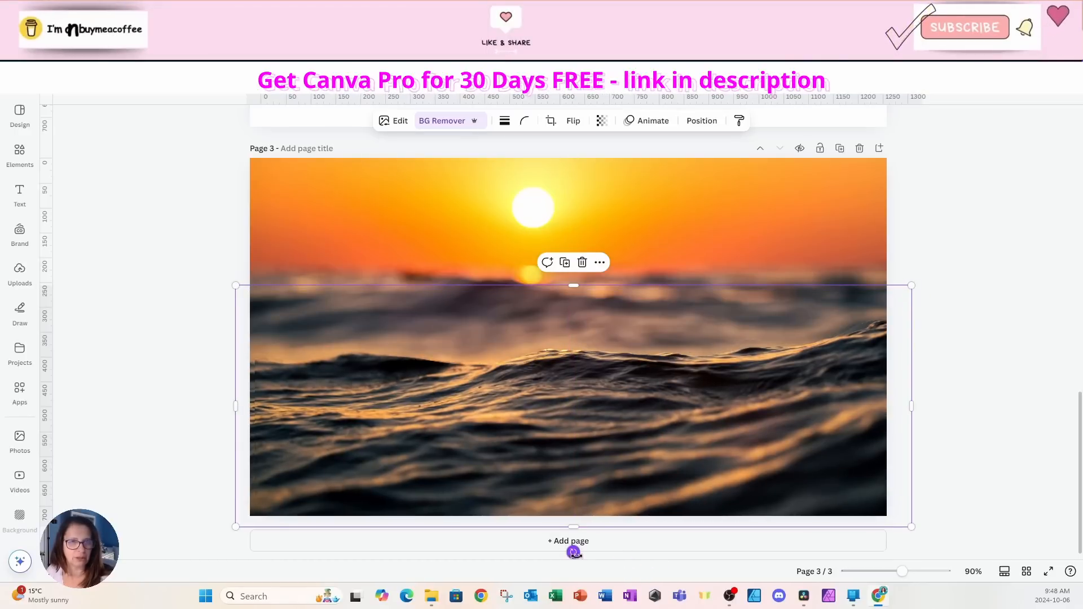
Rotate the wave cutout slightly counter-clockwise and fine-tune its size and position to blend with the background waves
left_click_drag(573, 553, 585, 551)
left_click_drag(735, 415, 730, 443)
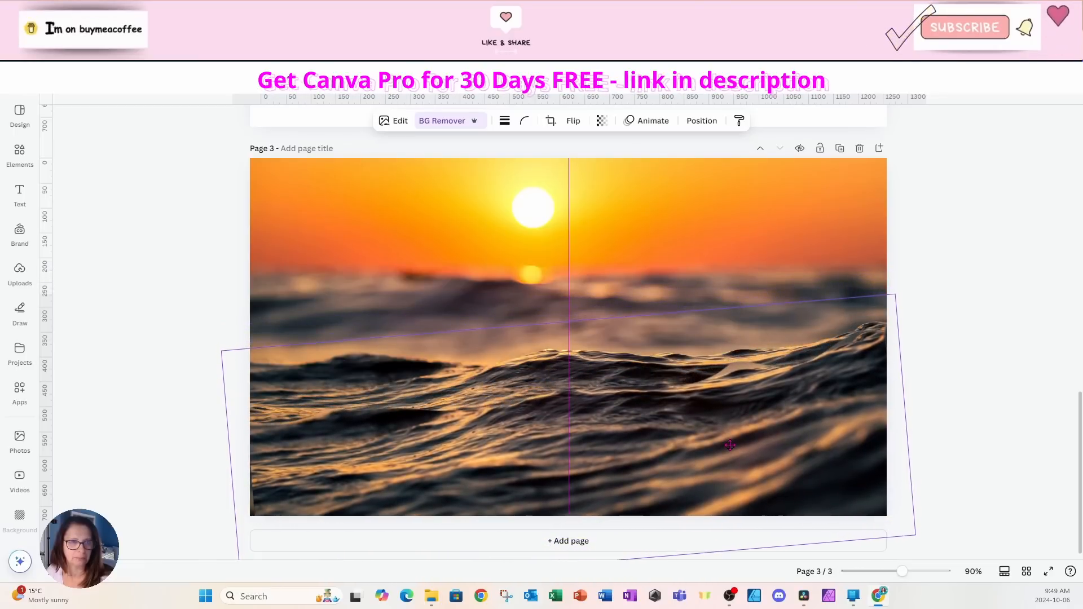
left_click_drag(219, 352, 216, 349)
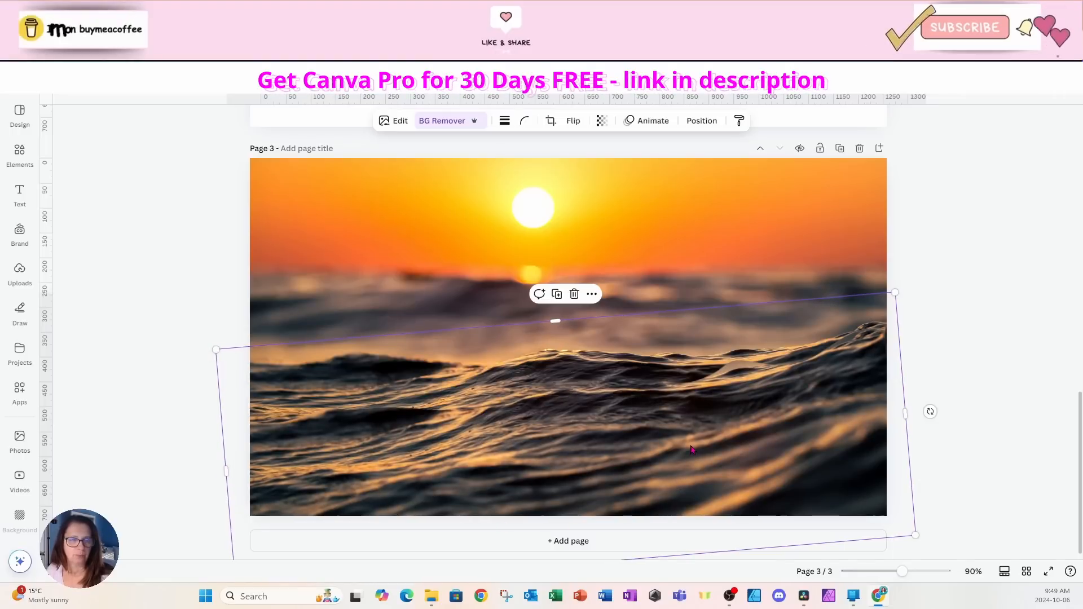
left_click_drag(687, 442, 690, 443)
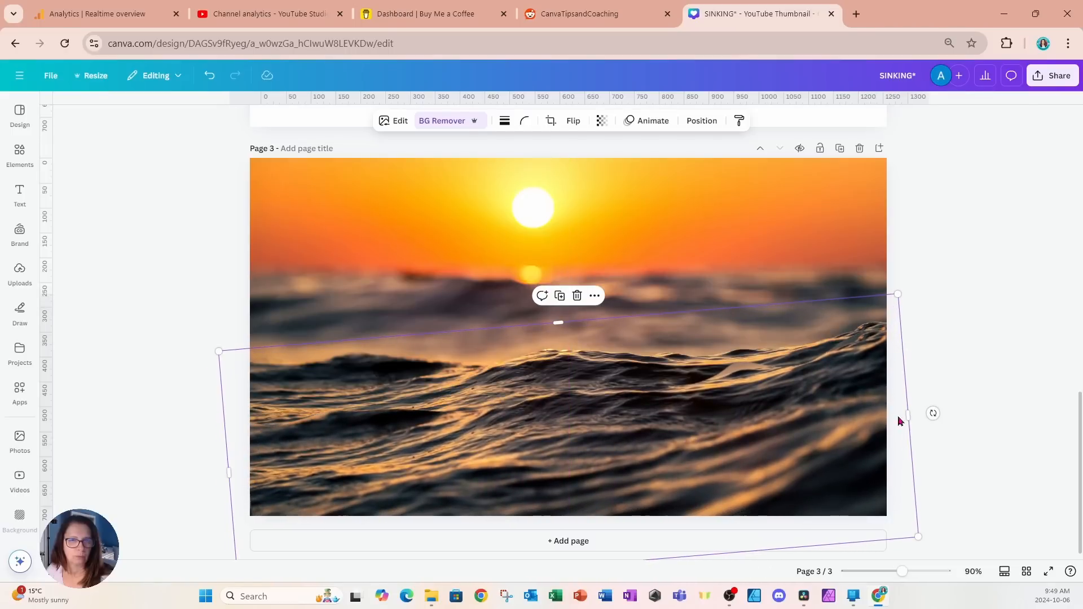
left_click_drag(934, 413, 929, 408)
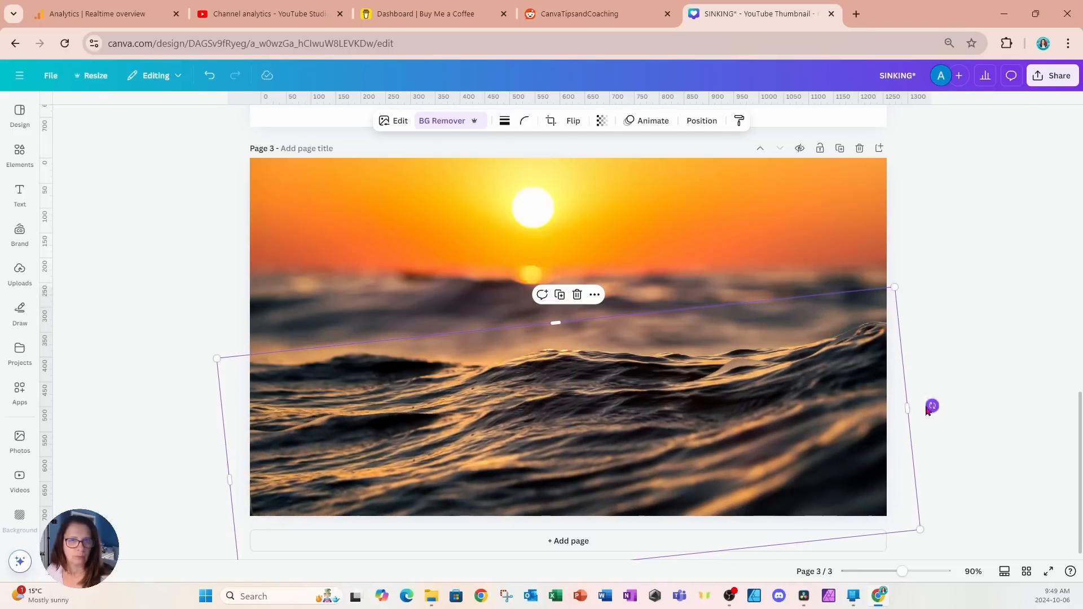
left_click_drag(838, 414, 839, 414)
left_click(971, 250)
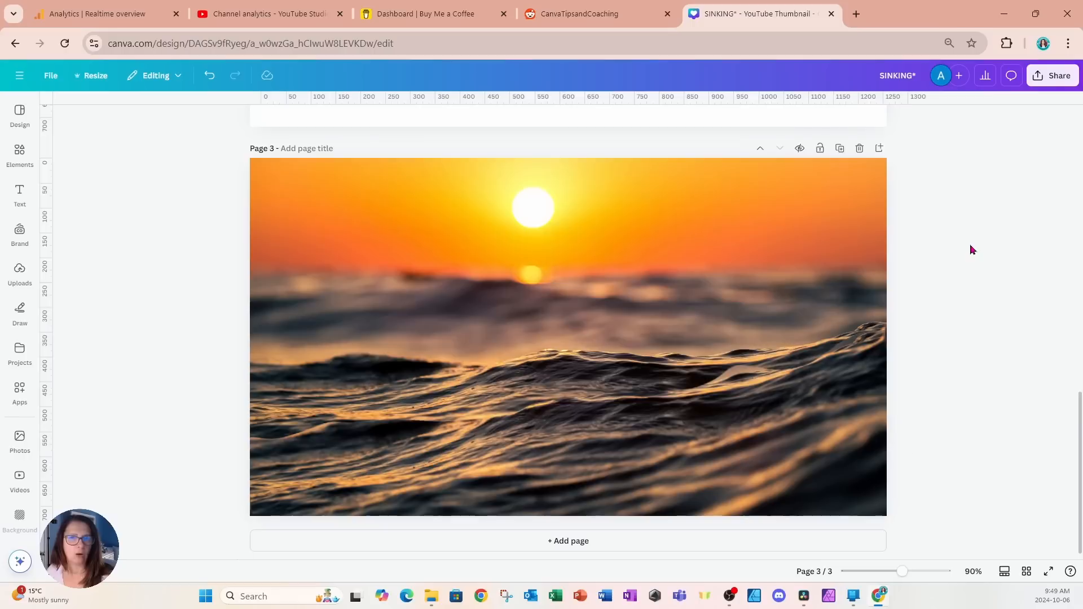
Add a heading text box to page 3 with the text SINKING
left_click(19, 193)
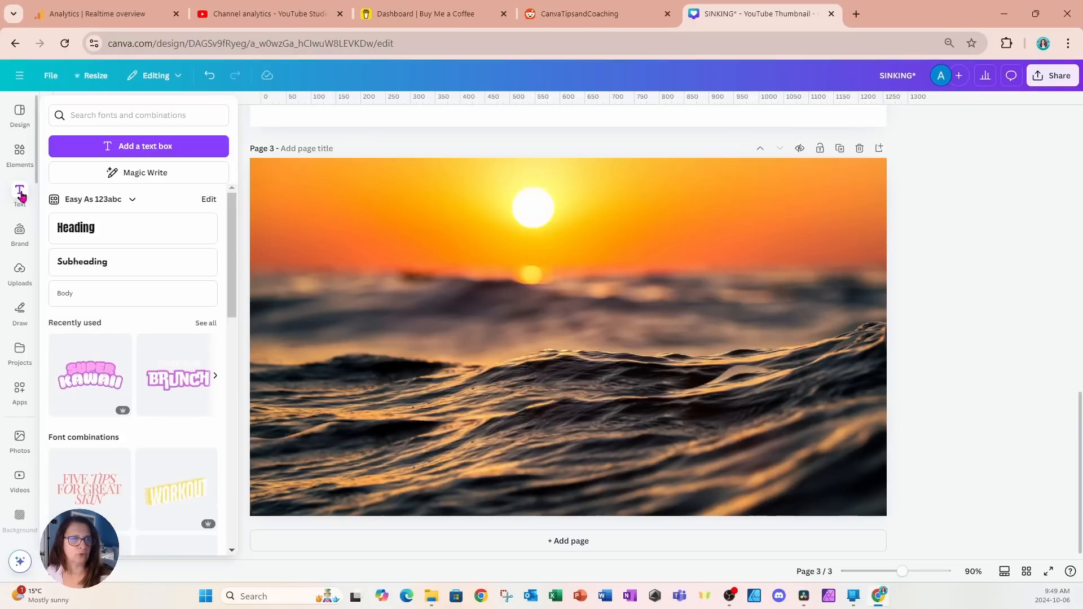
left_click(75, 230)
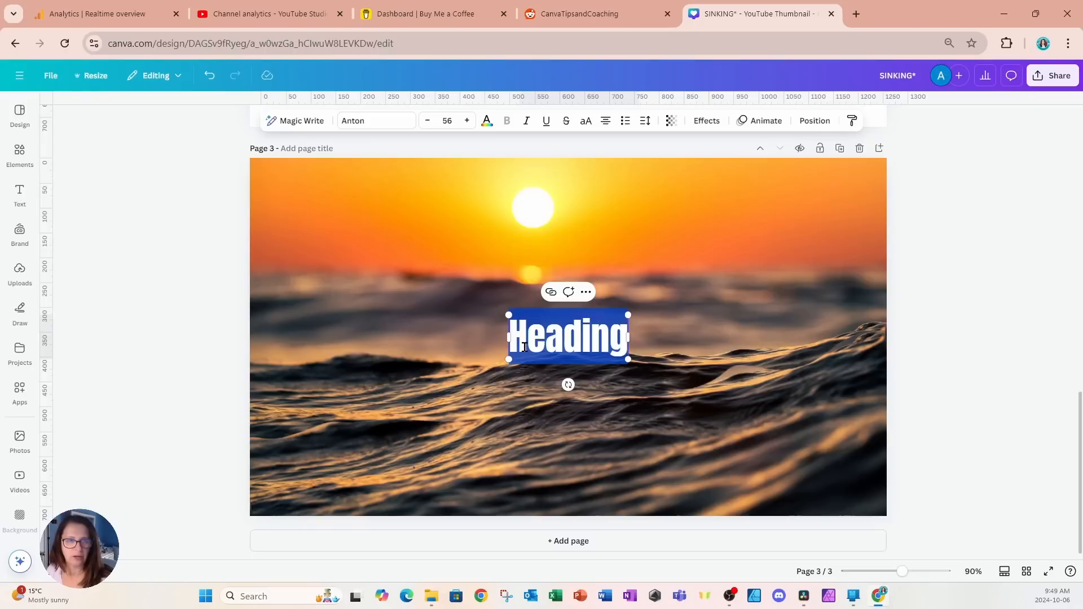
type("SIN")
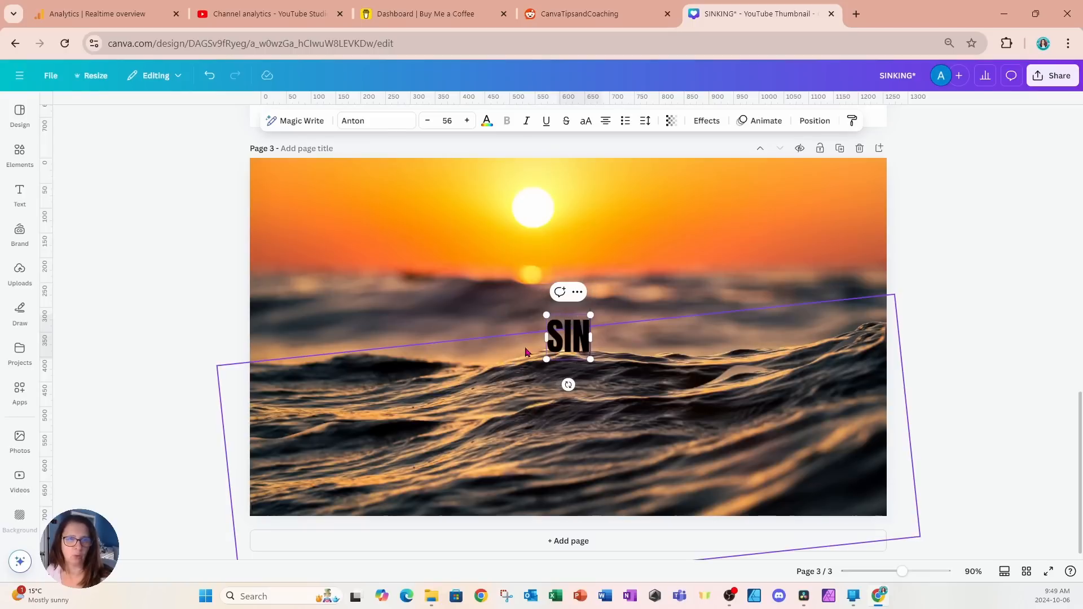
type("KING")
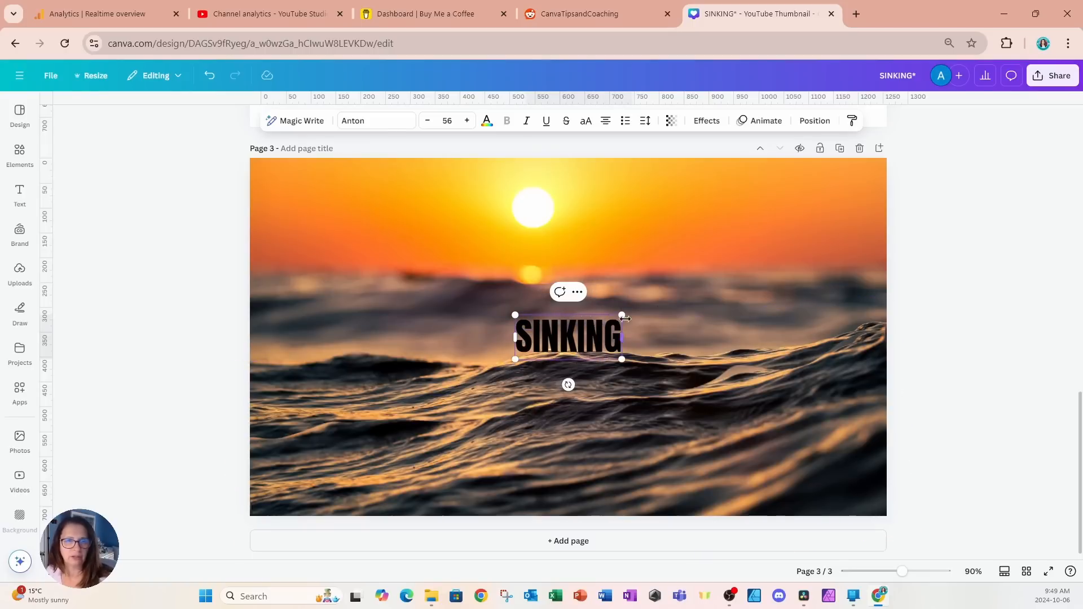
Enlarge the SINKING heading to about size 235 and place it near the middle of the page
left_click_drag(620, 312, 764, 252)
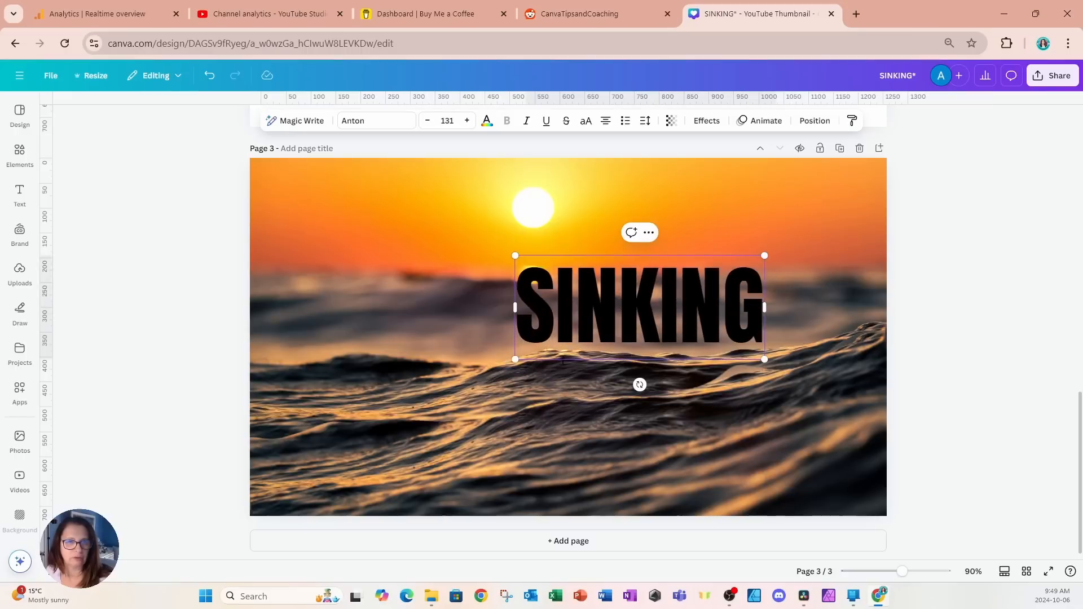
left_click_drag(513, 360, 323, 432)
left_click(928, 317)
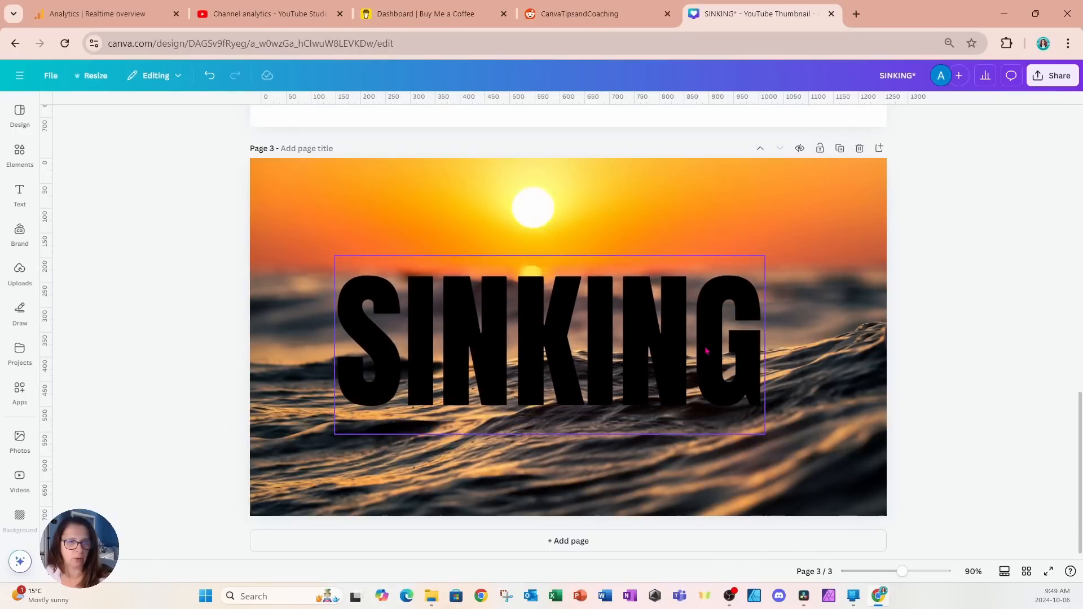
left_click_drag(704, 346, 712, 337)
left_click_drag(773, 246, 794, 244)
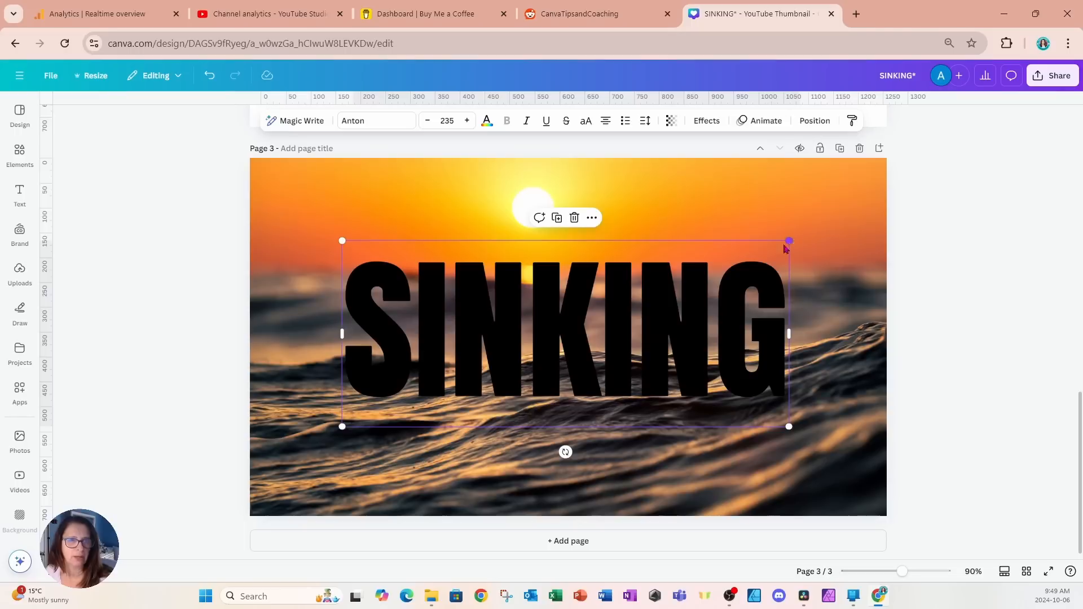
left_click(1032, 243)
Recolor the SINKING heading white and move it slightly down over the waves
left_click(741, 310)
left_click(487, 122)
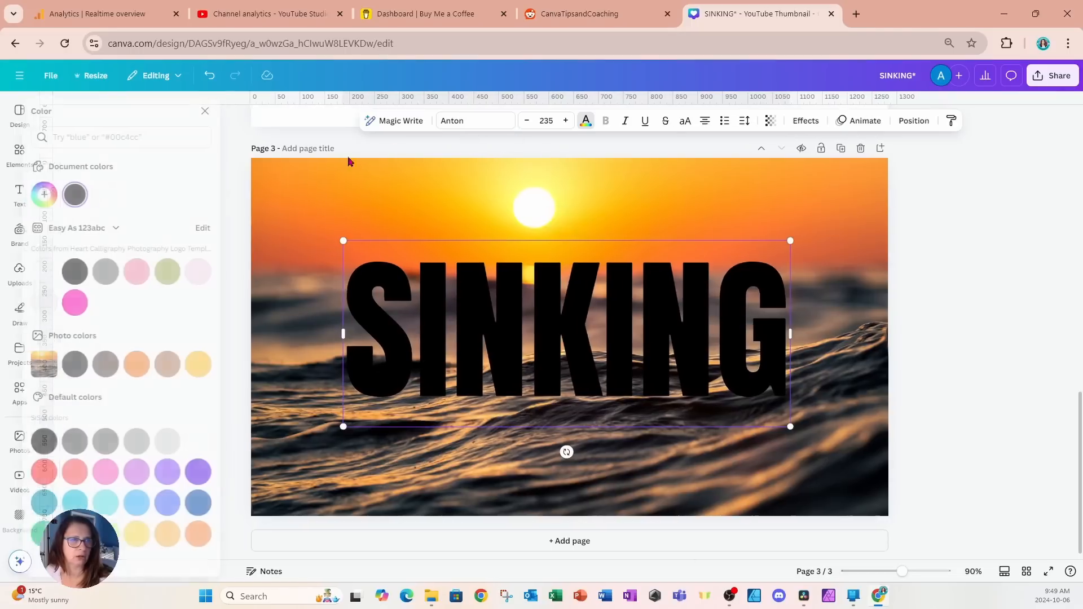
left_click(62, 273)
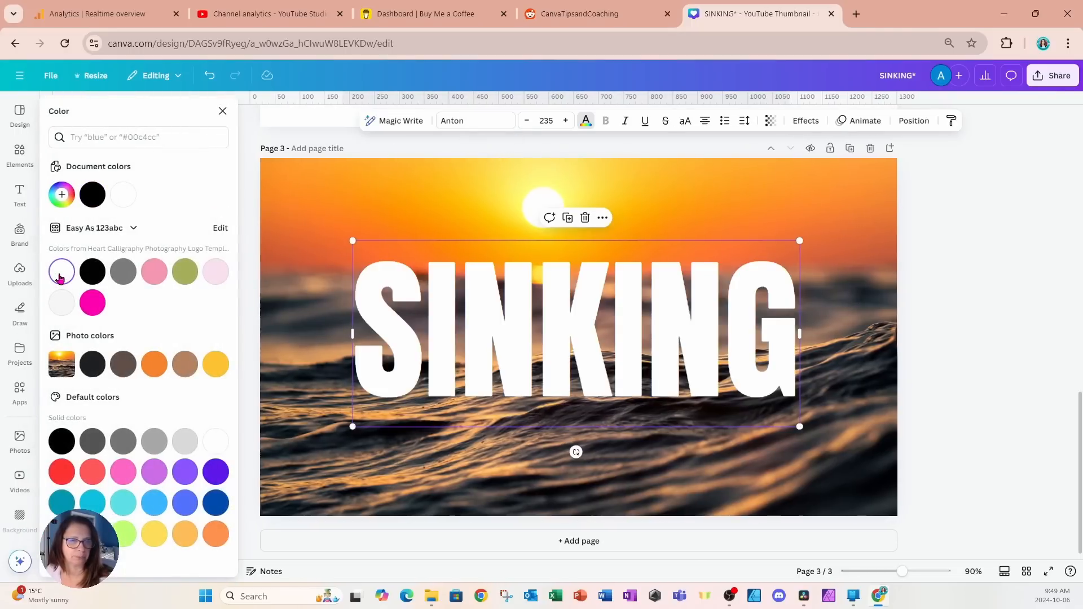
left_click_drag(634, 277, 630, 289)
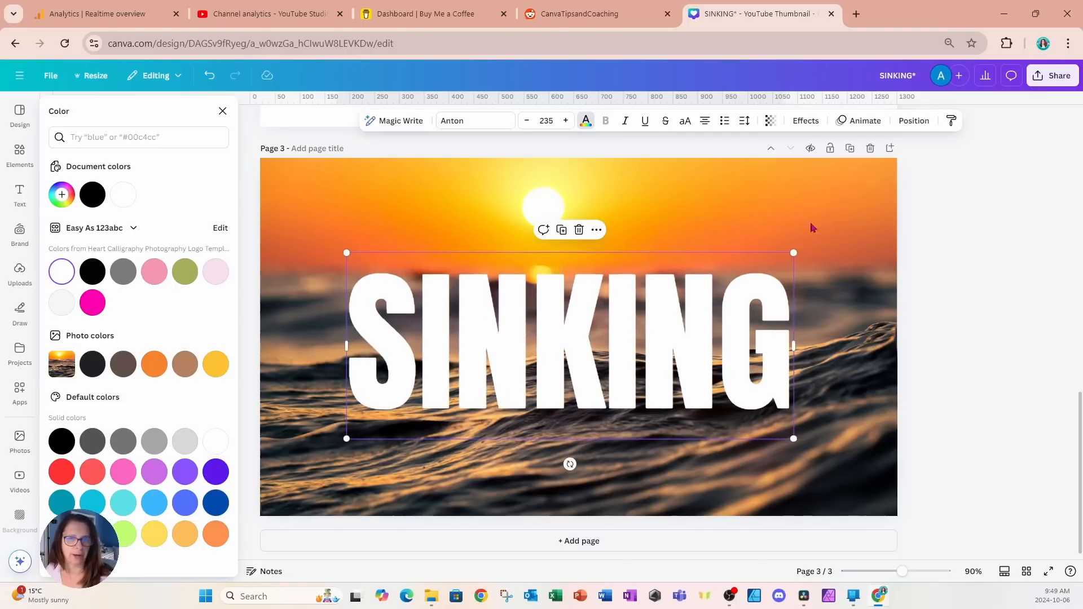
key("Escape")
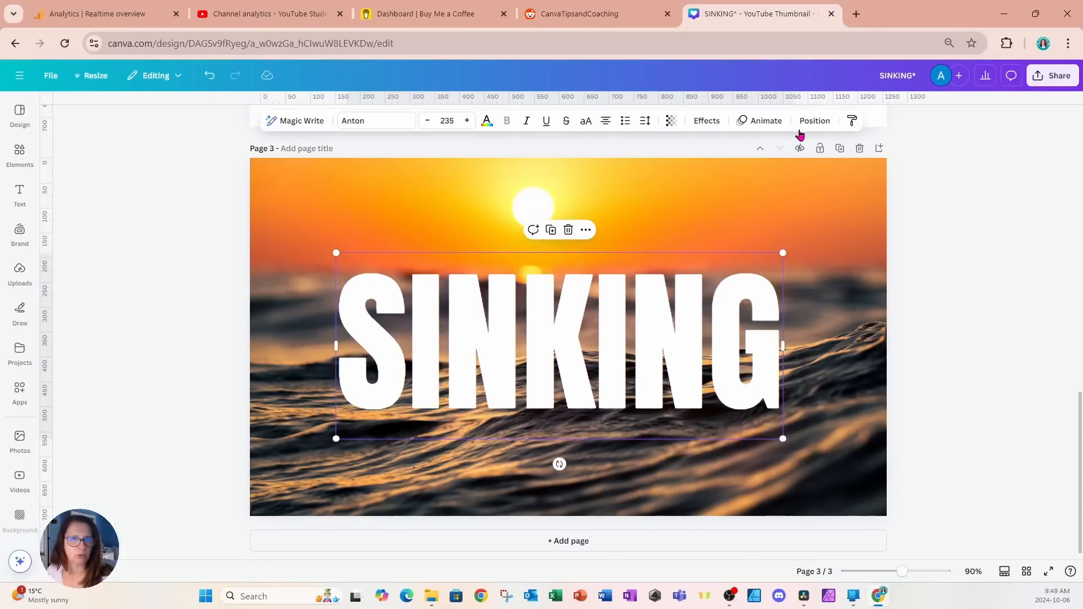
Reorder the page 3 layers so the SINKING text sits between the wave cutout and the background
left_click(813, 121)
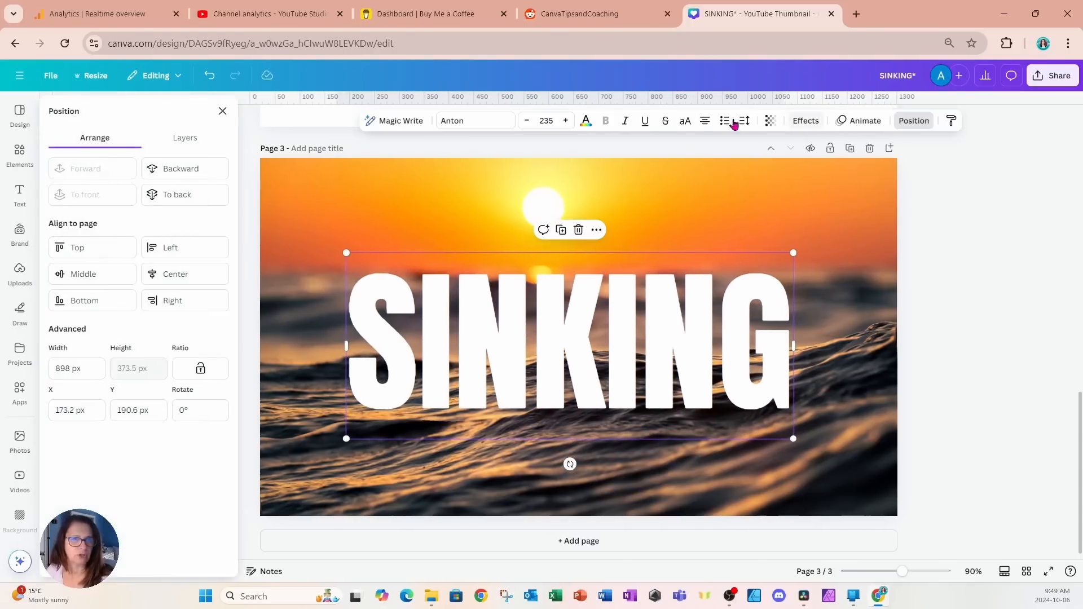
left_click(183, 137)
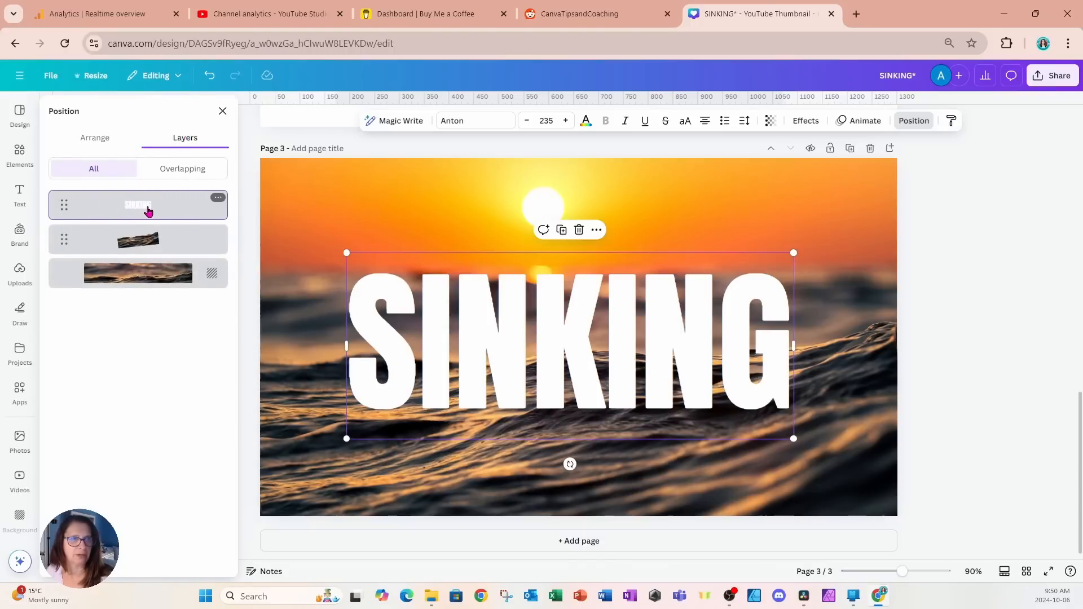
left_click_drag(148, 211, 141, 257)
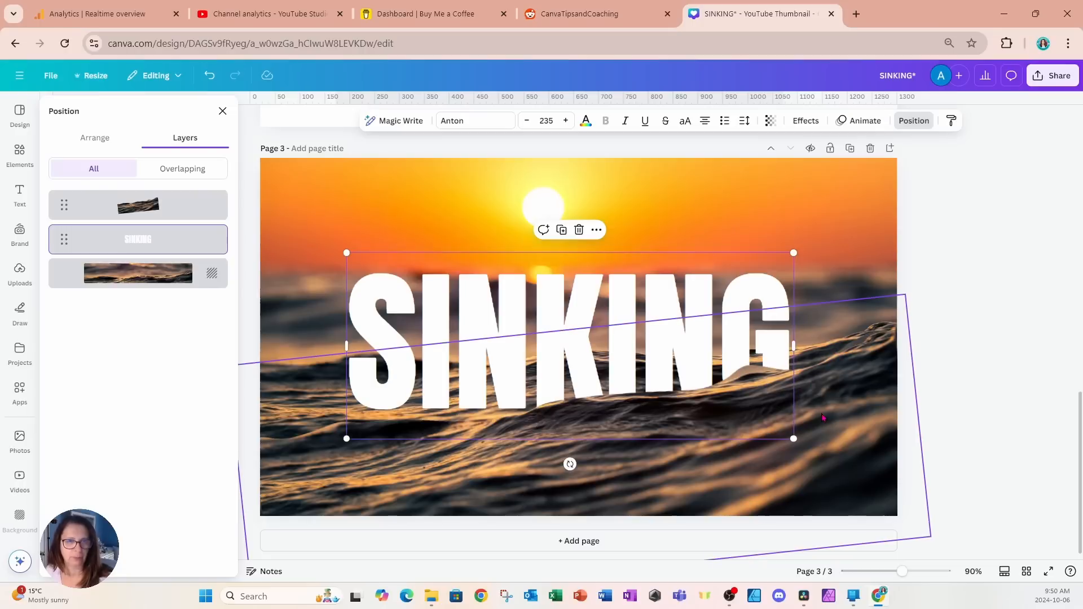
Blur the wave cutout's upper edge along its full width with a size 39 brush at intensity 4
left_click(845, 423)
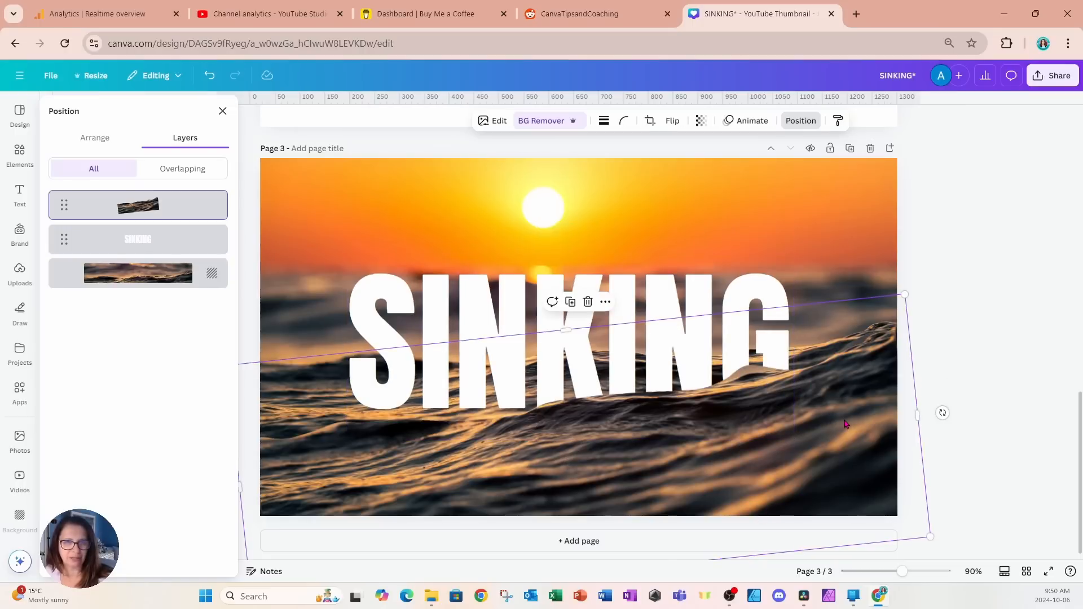
left_click(496, 123)
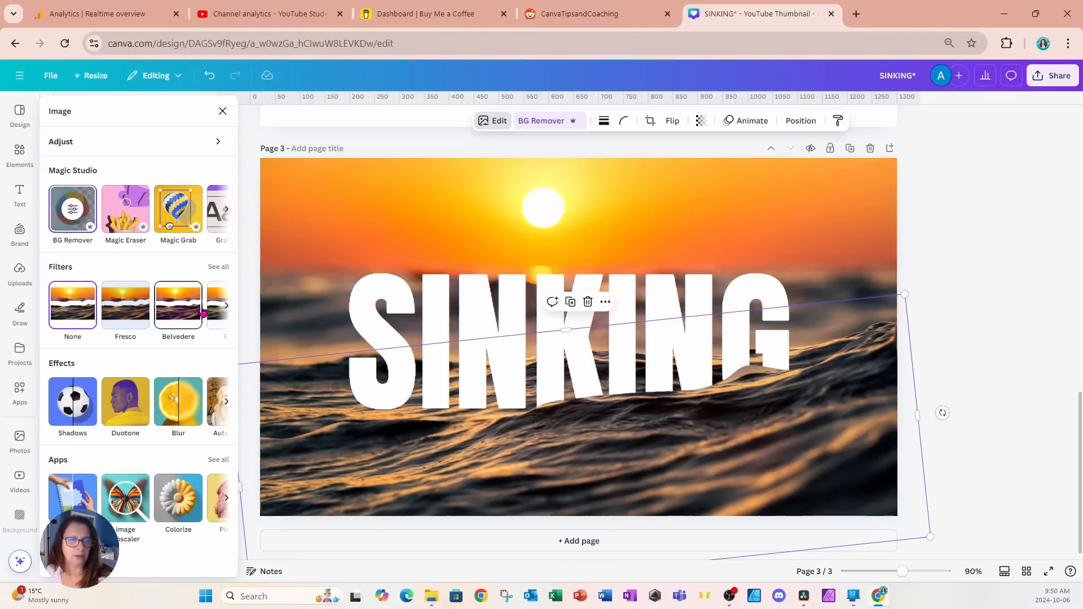
left_click(172, 415)
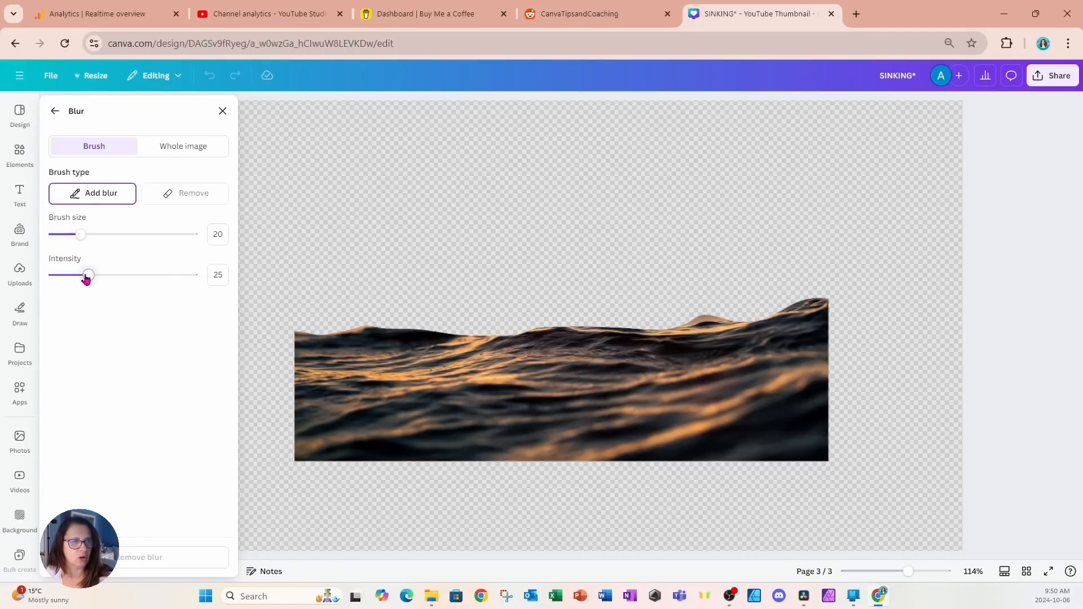
left_click_drag(86, 279, 62, 278)
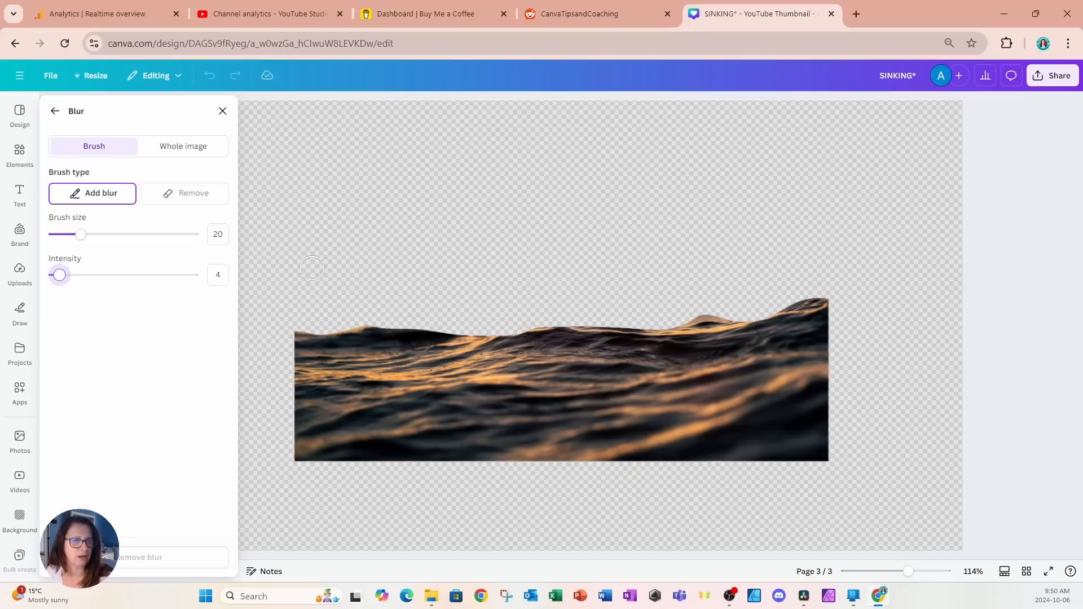
left_click_drag(89, 241, 109, 239)
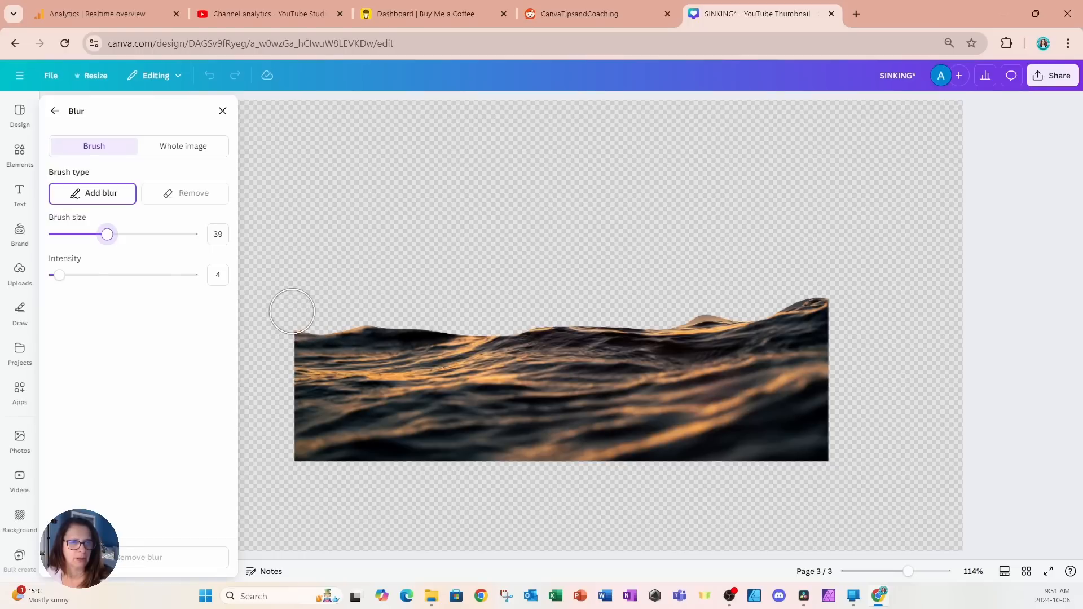
mouse_move(292, 310)
left_mouse_down()
mouse_move(300, 323)
mouse_move(375, 326)
mouse_move(676, 326)
mouse_move(695, 311)
mouse_move(764, 322)
mouse_move(849, 288)
left_mouse_up()
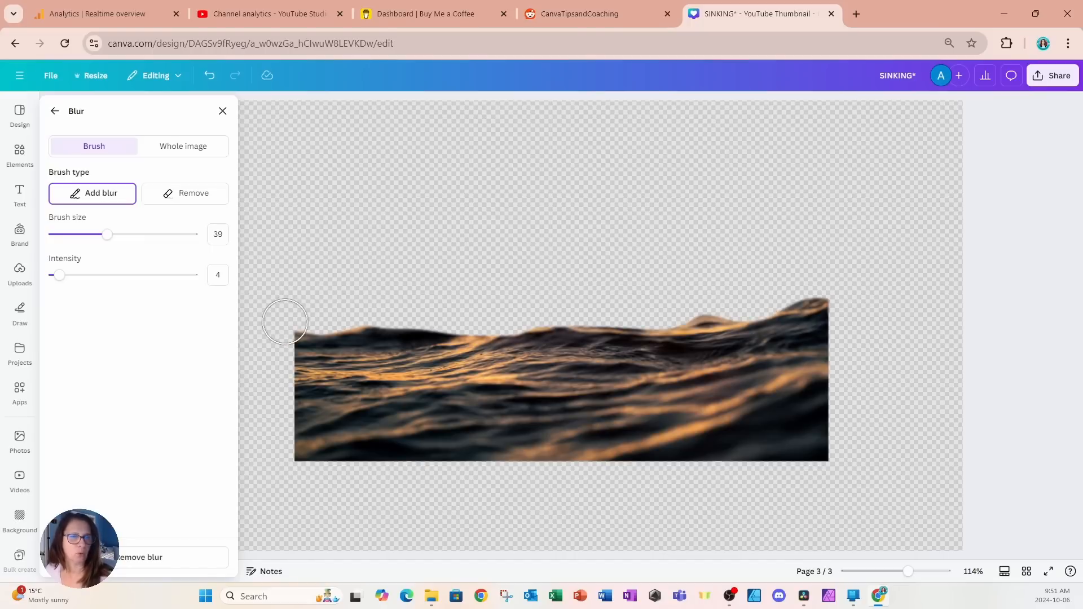
mouse_move(285, 322)
left_mouse_down()
mouse_move(655, 332)
mouse_move(706, 316)
mouse_move(768, 318)
mouse_move(849, 294)
left_mouse_up()
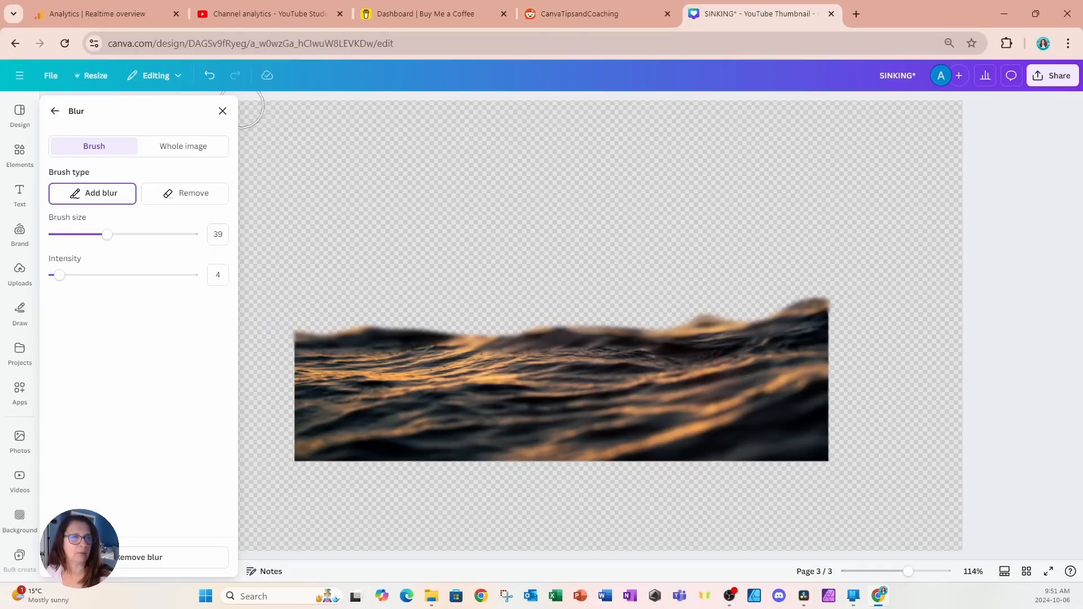
Finish the blur edit and move the SINKING text slightly down so it sits deeper in the waves
left_click(223, 111)
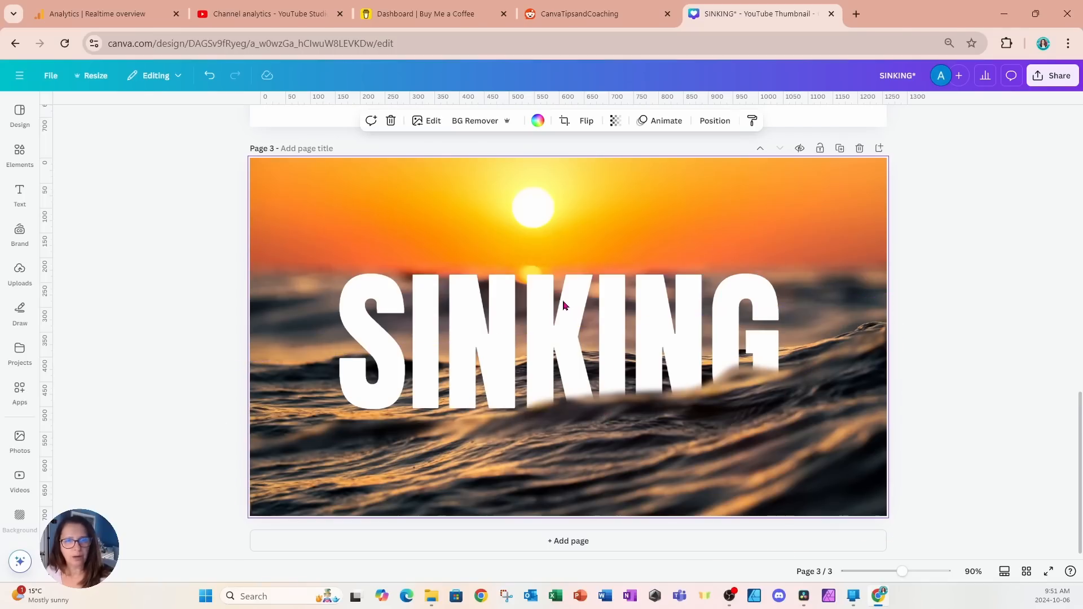
left_click(587, 276)
left_click_drag(587, 276, 588, 292)
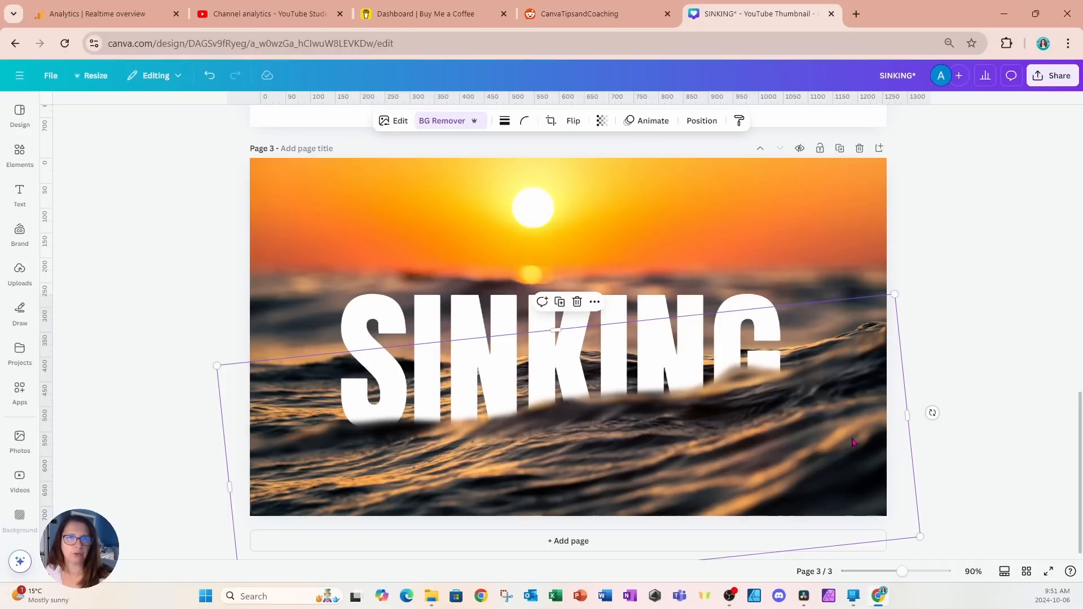
Set the front wave cutout's transparency to 95 and deselect it
left_click(601, 121)
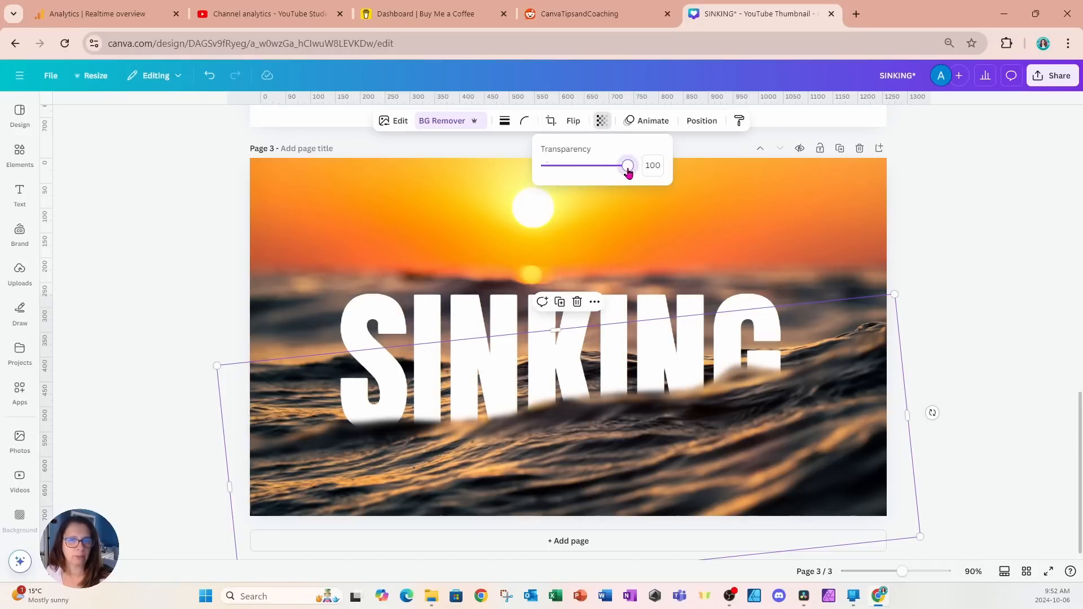
left_click_drag(628, 171, 625, 173)
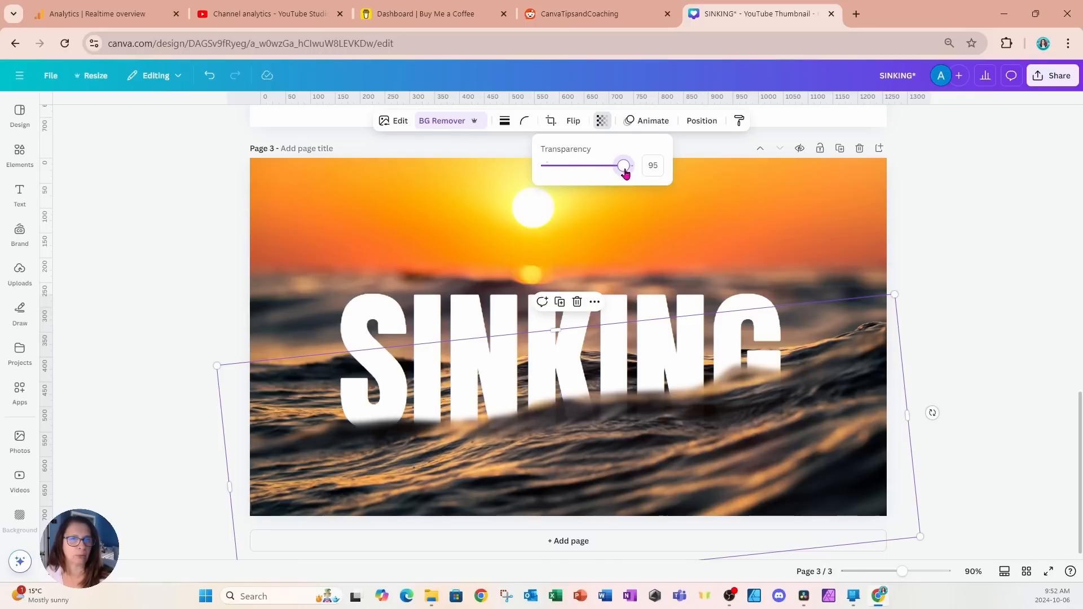
left_click(217, 267)
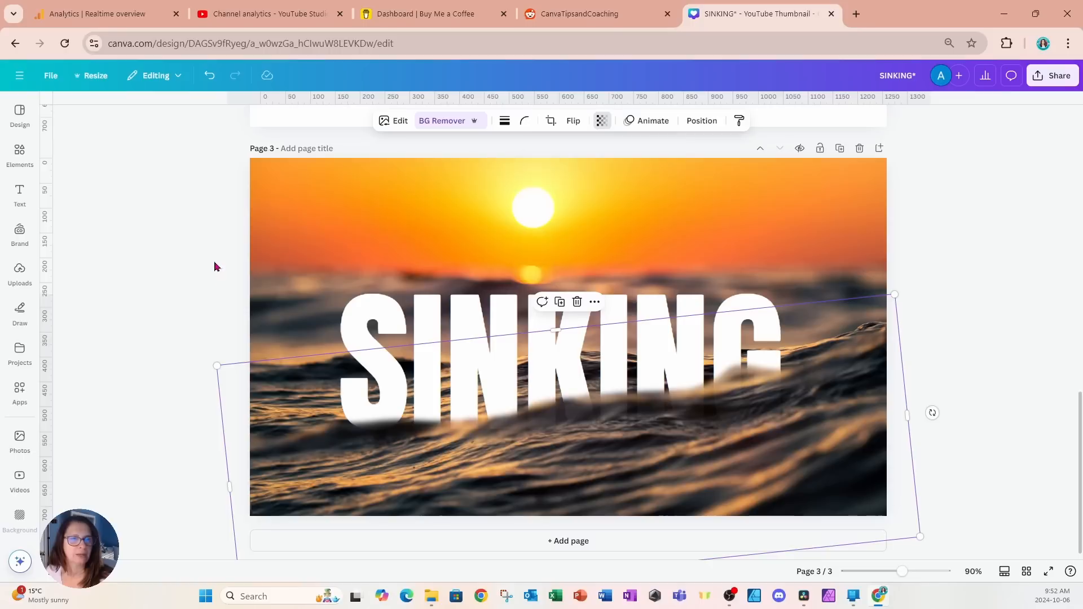
left_click(218, 266)
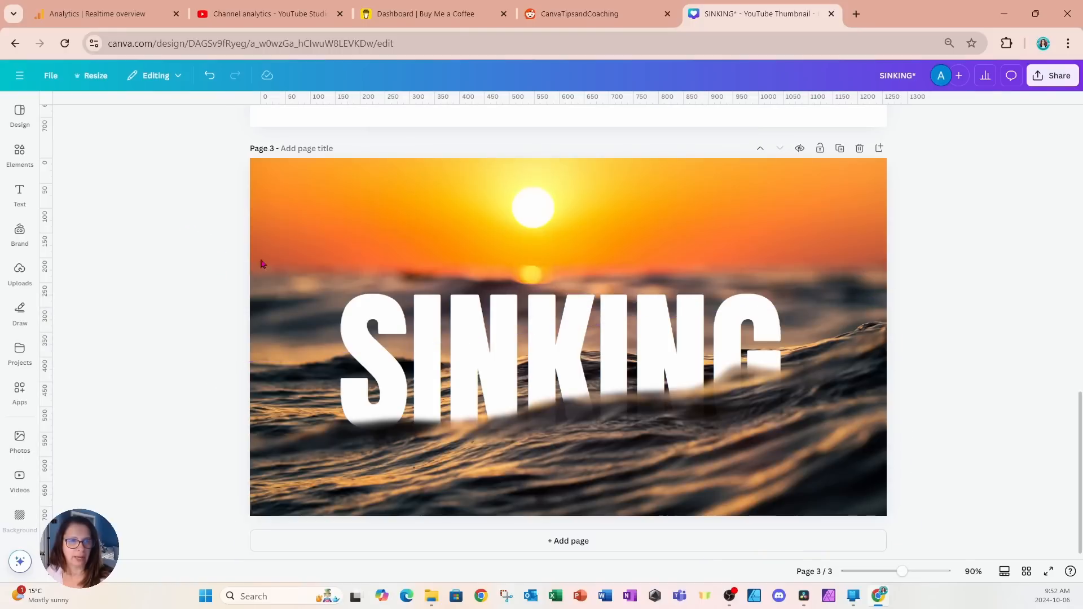
Enlarge the SINKING text to about size 257 and rotate it counter-clockwise to match the tilt of the wave cutout
left_click(612, 299)
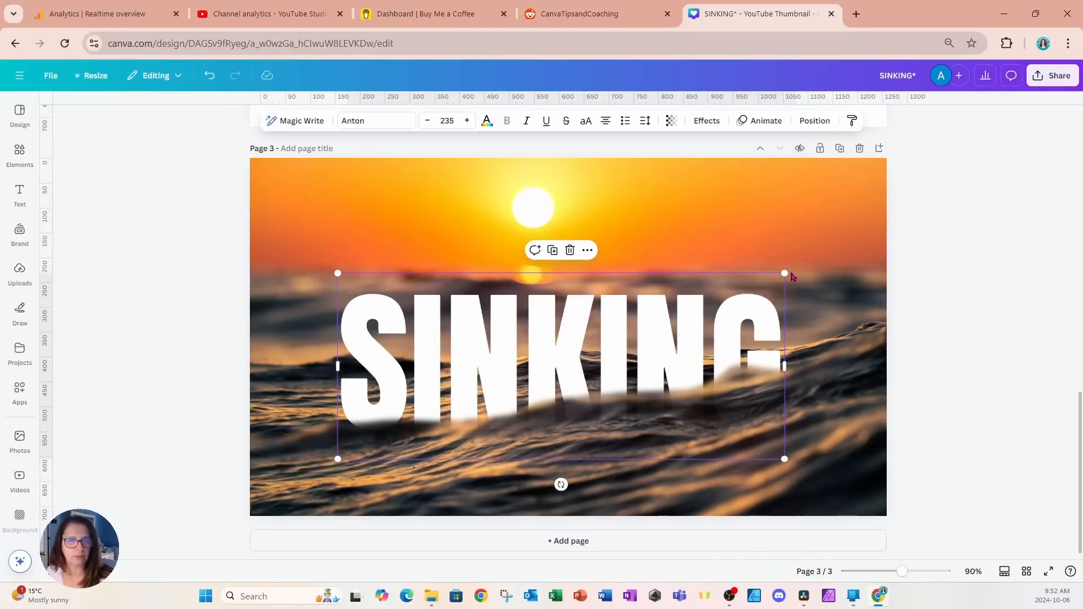
left_click_drag(785, 273, 813, 259)
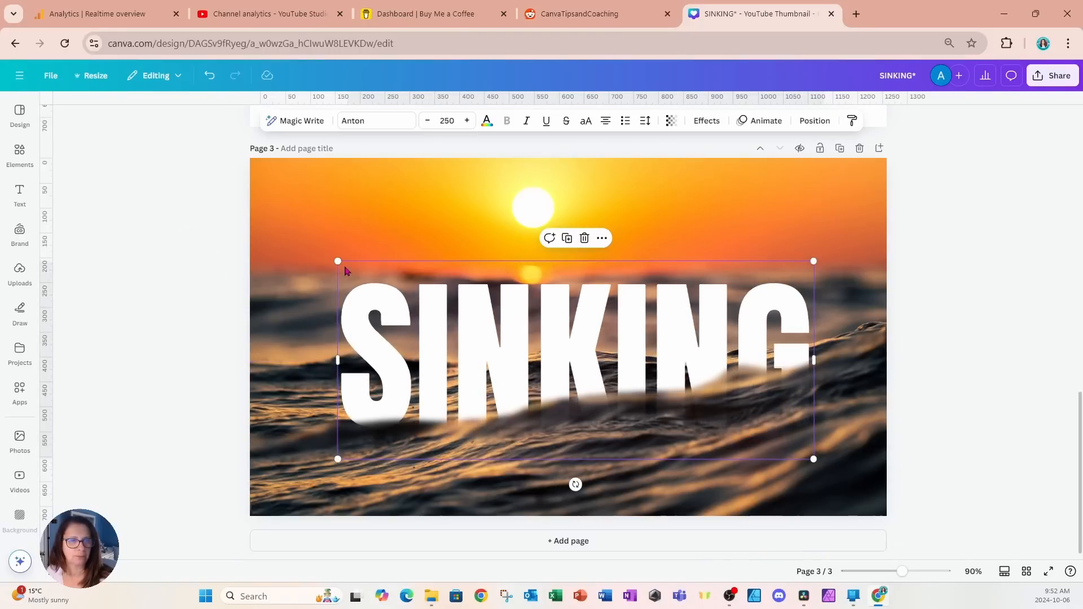
left_click_drag(337, 261, 324, 259)
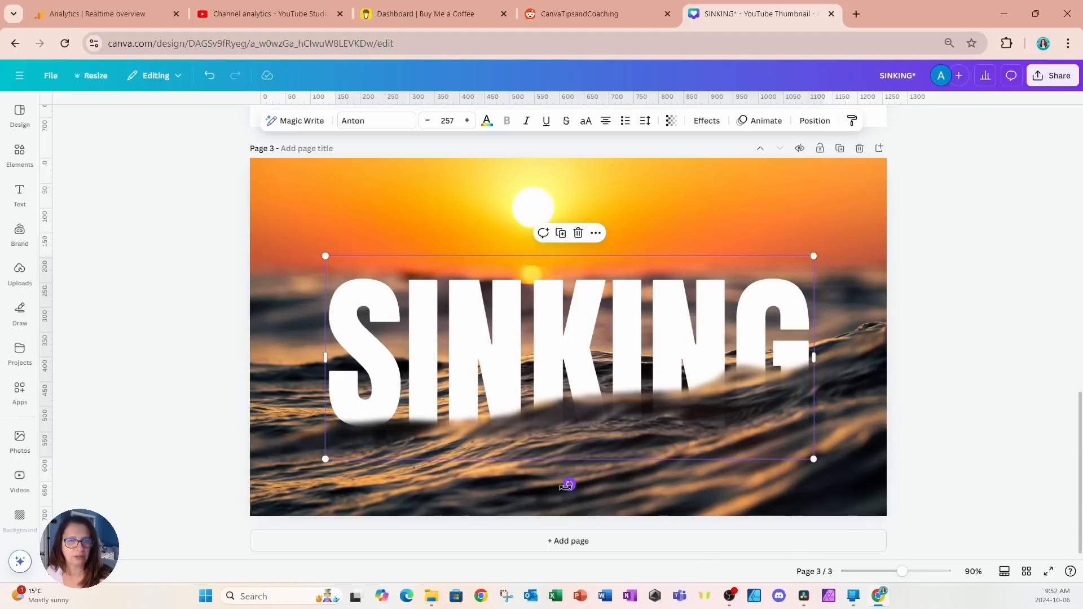
left_click_drag(568, 485, 580, 482)
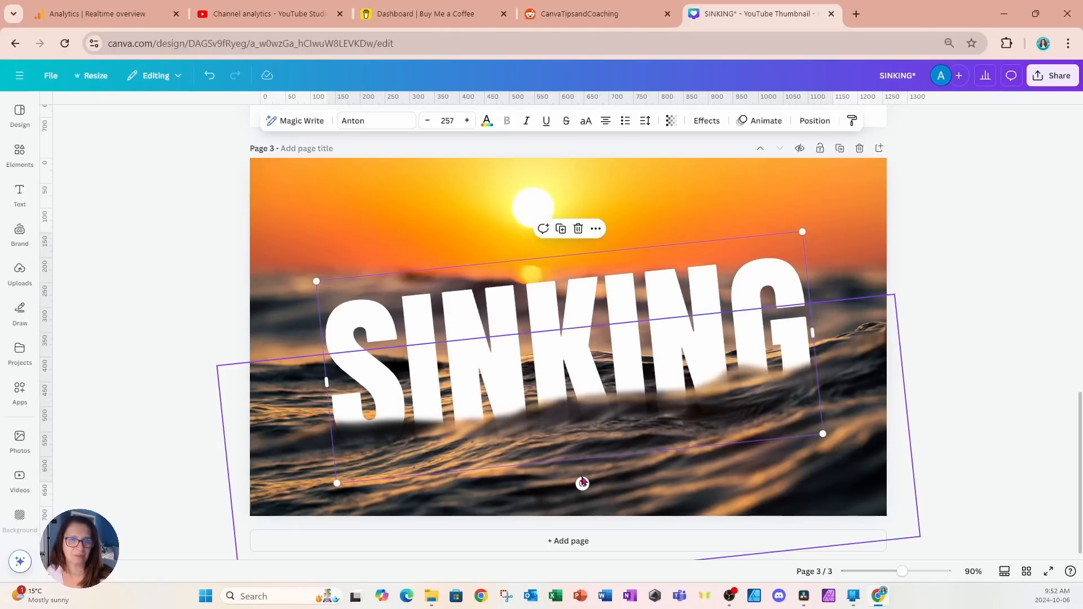
left_click(931, 247)
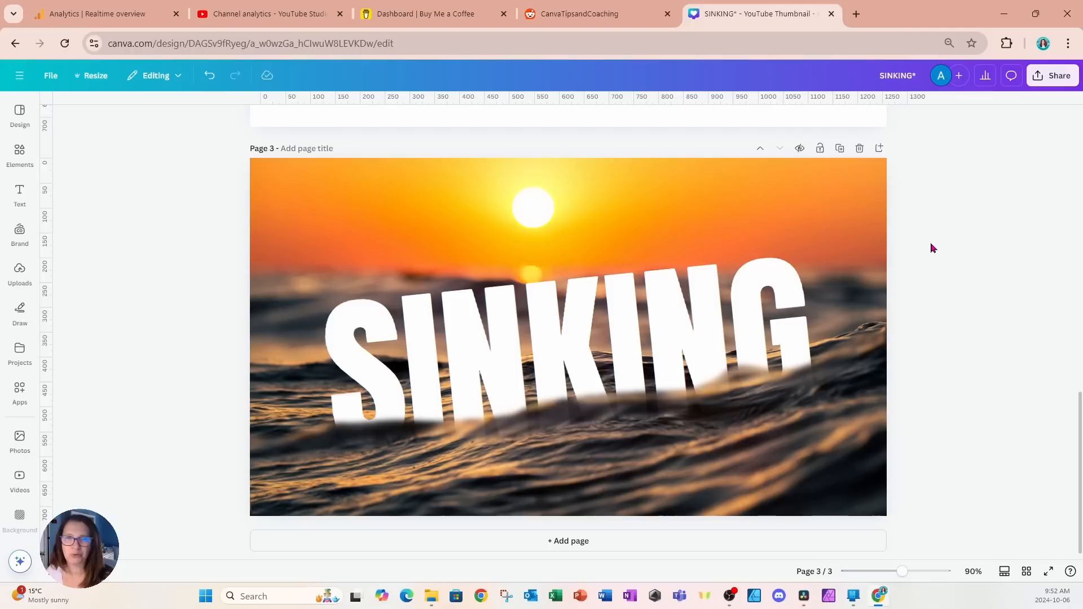